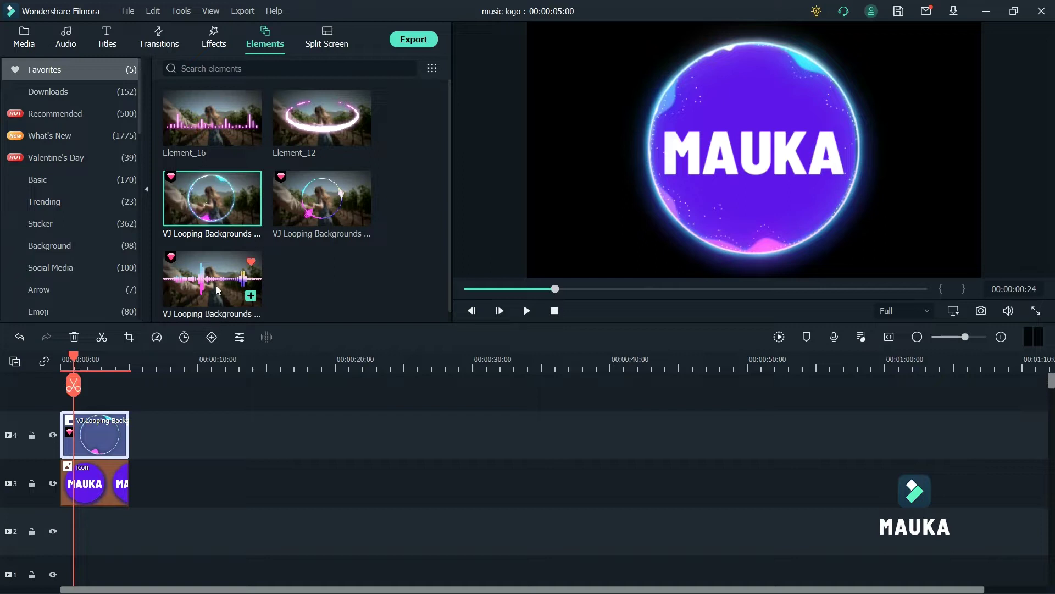
# - Add the audio-waveform VJ Looping Backgrounds element on a new track above the ring element and narrow it to the logo circle's width
pyautogui.moveTo(217, 289); pyautogui.dragTo(58, 395)
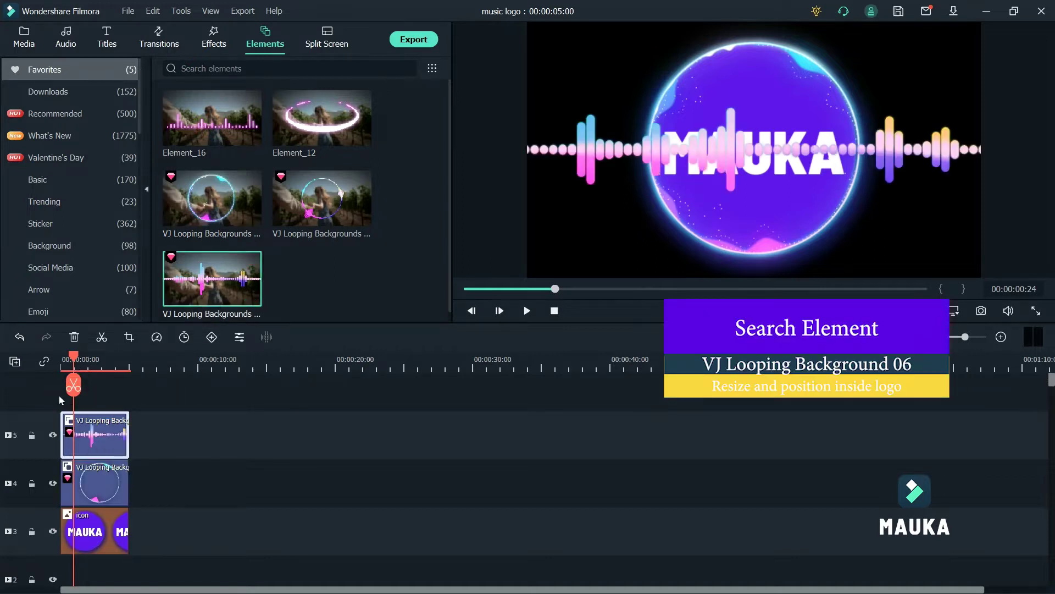
pyautogui.doubleClick(98, 447)
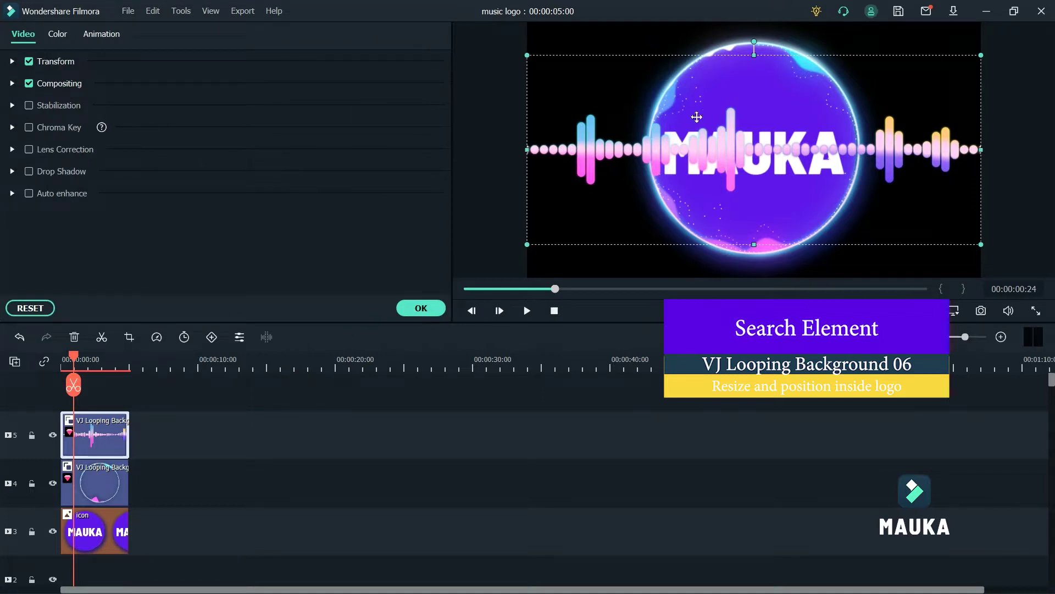
pyautogui.moveTo(527, 149); pyautogui.dragTo(649, 149)
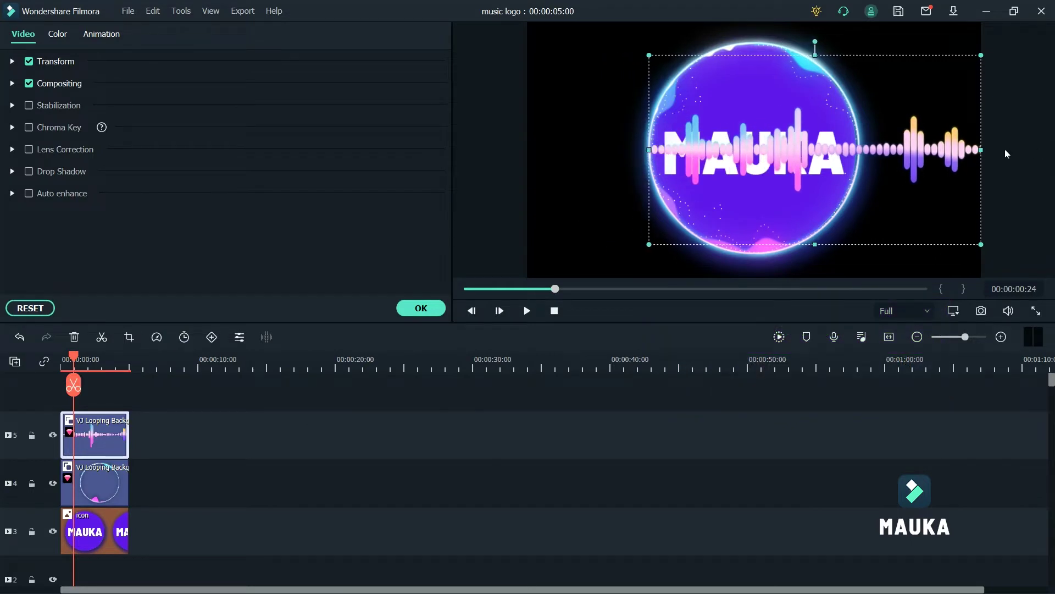
pyautogui.moveTo(987, 151); pyautogui.dragTo(864, 159)
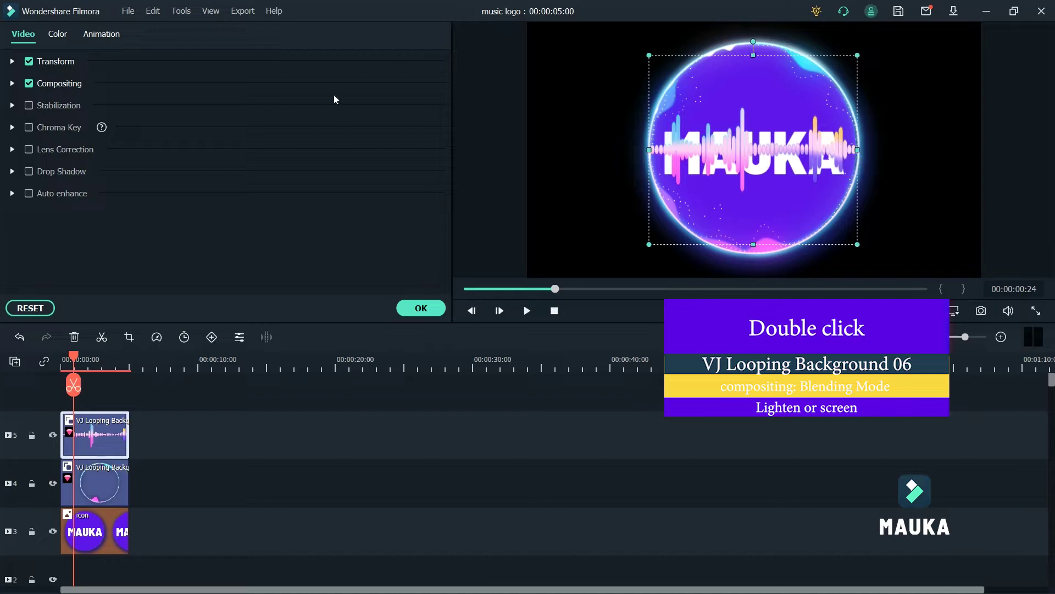
# - Set the waveform clip's blending mode to Lighten and play back the result
pyautogui.click(12, 85)
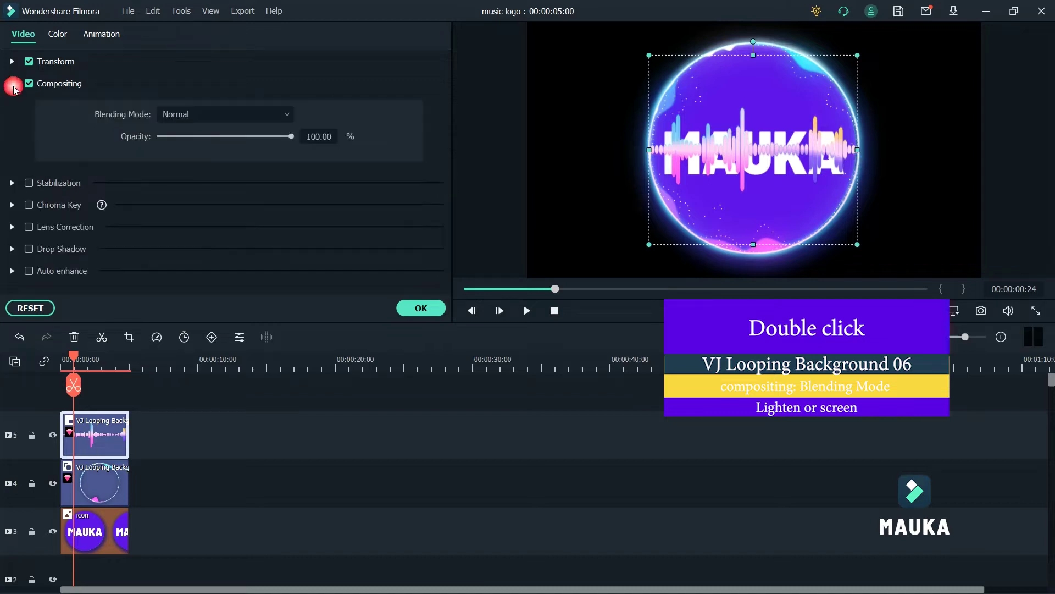
pyautogui.click(285, 113)
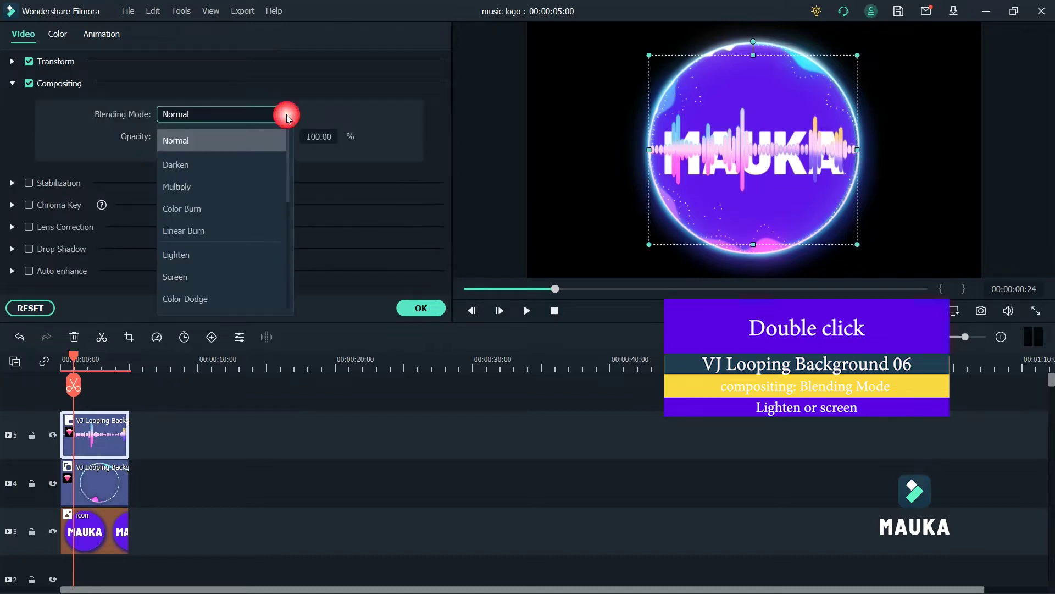
pyautogui.click(190, 259)
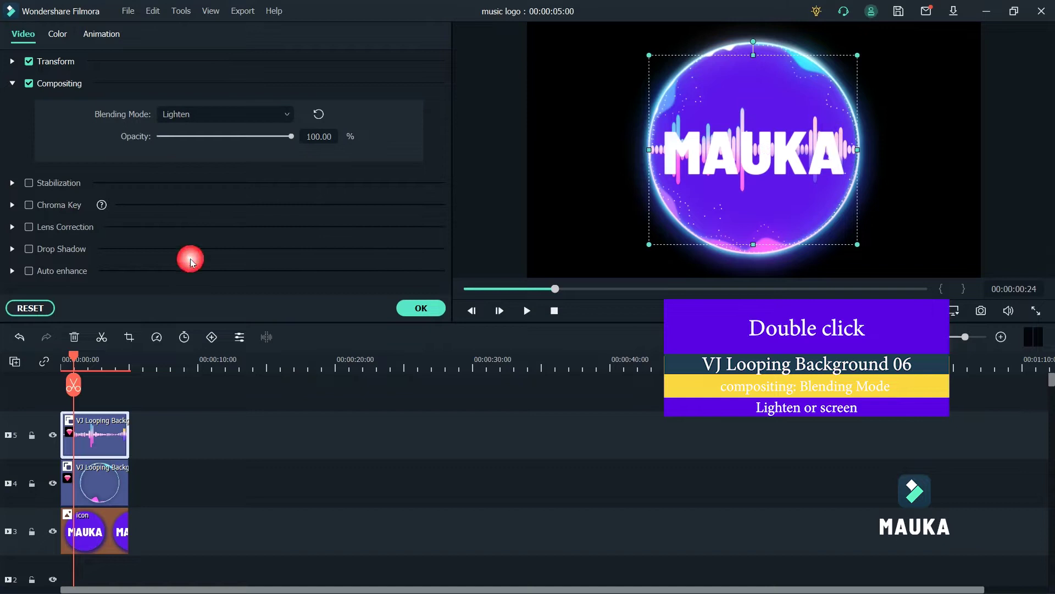
pyautogui.click(544, 159)
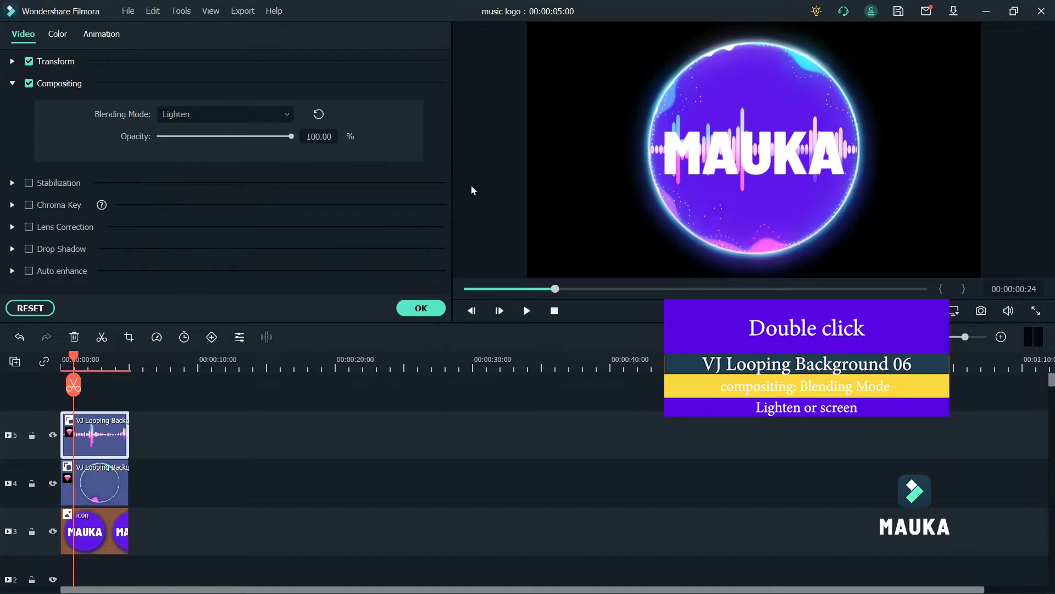
pyautogui.click(418, 309)
pyautogui.click(526, 310)
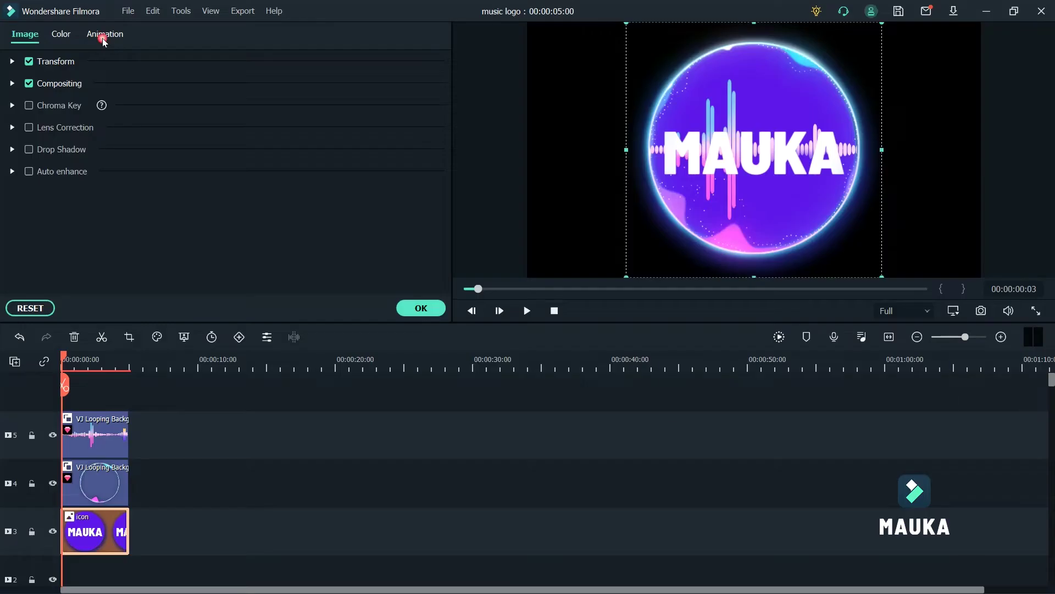
# - Add a custom animation keyframe with unchanged values at the start of the logo icon clip
pyautogui.click(102, 37)
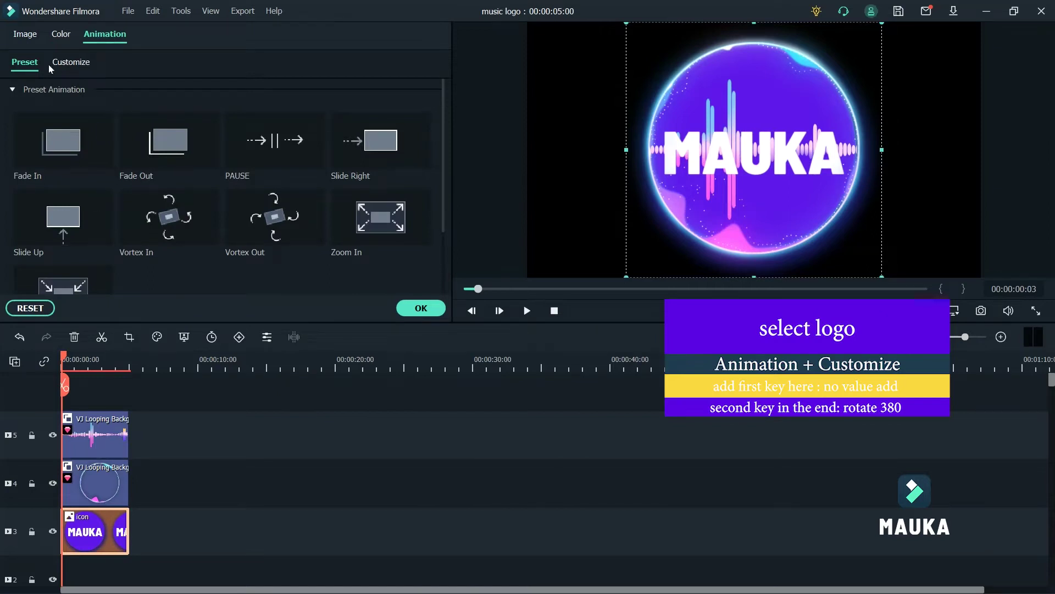
pyautogui.click(64, 62)
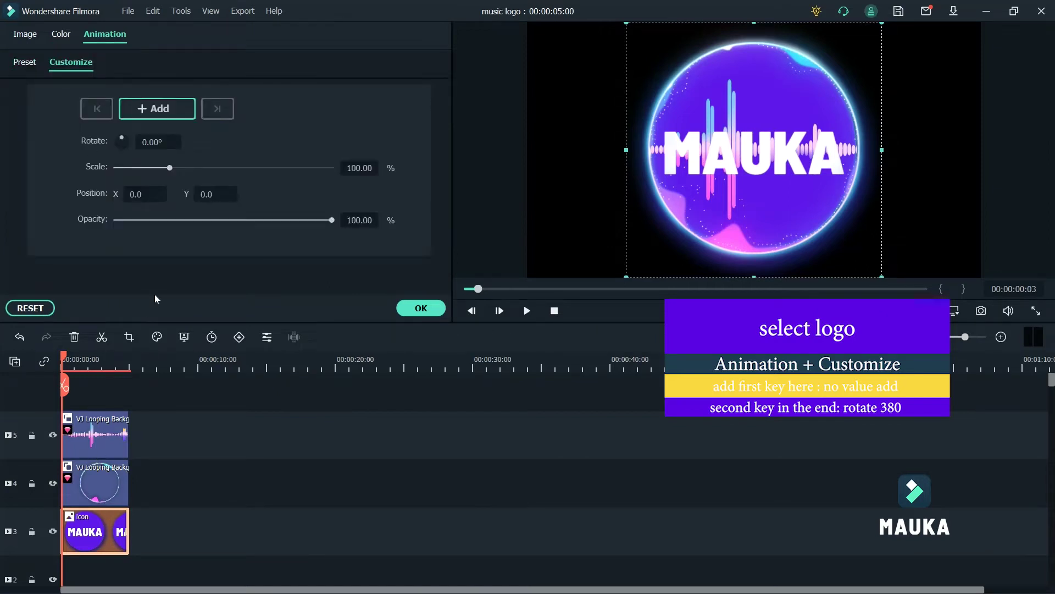
pyautogui.click(152, 116)
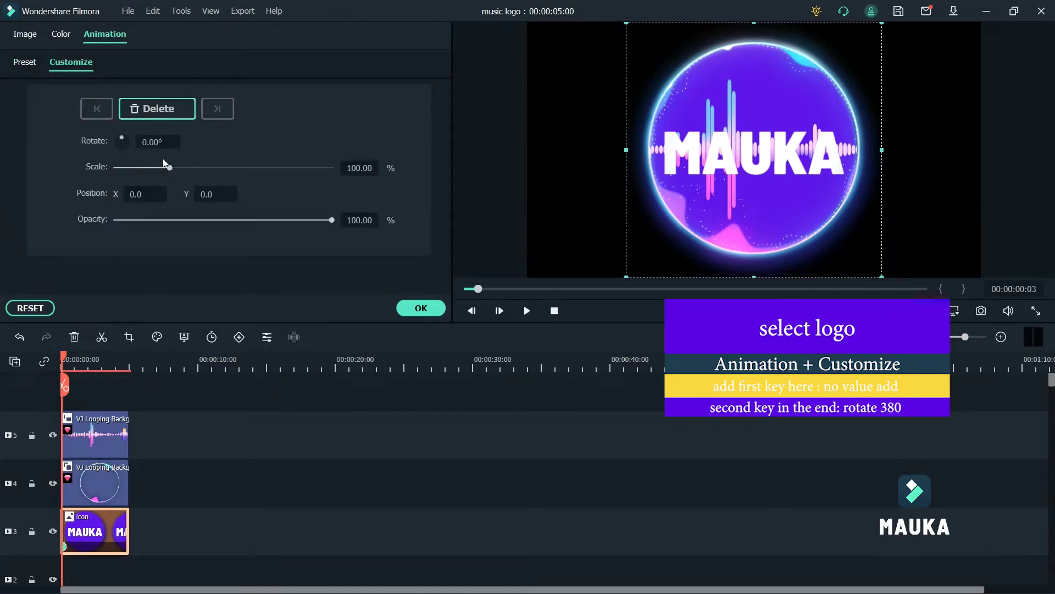
# - Add a second keyframe to the logo clip at 00:00:04:20 with a 380° rotation, and preview the spin from the start
pyautogui.moveTo(64, 356); pyautogui.dragTo(127, 361)
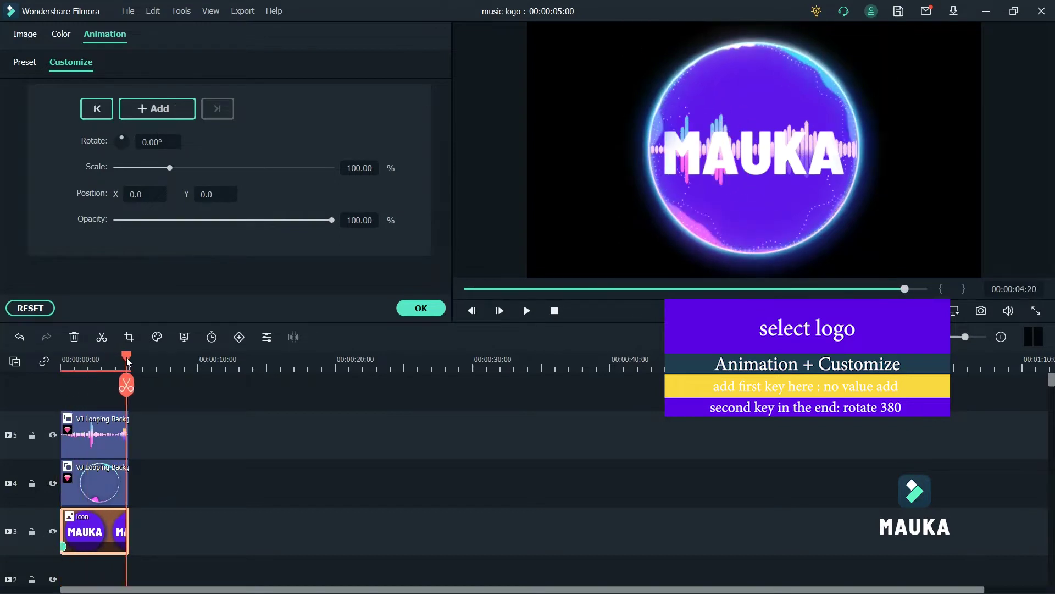
pyautogui.click(163, 109)
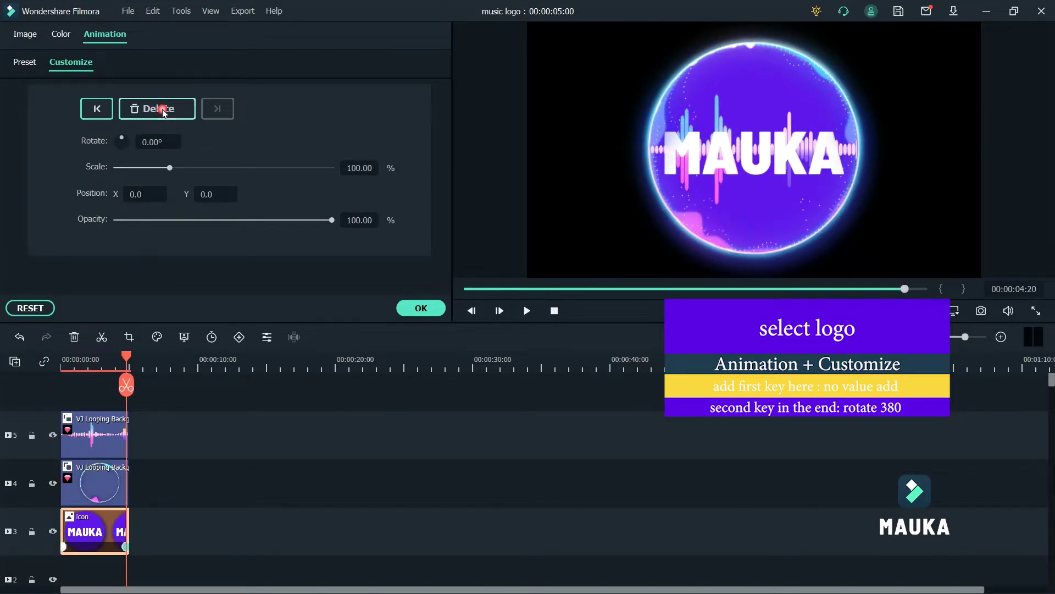
pyautogui.click(180, 145)
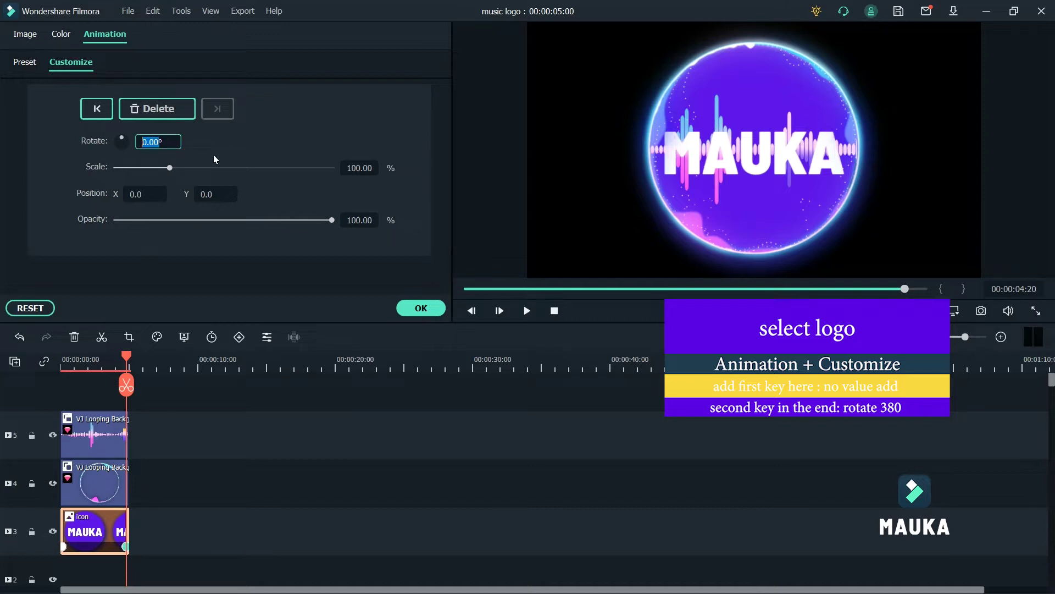
pyautogui.write('380')
pyautogui.press('Return')
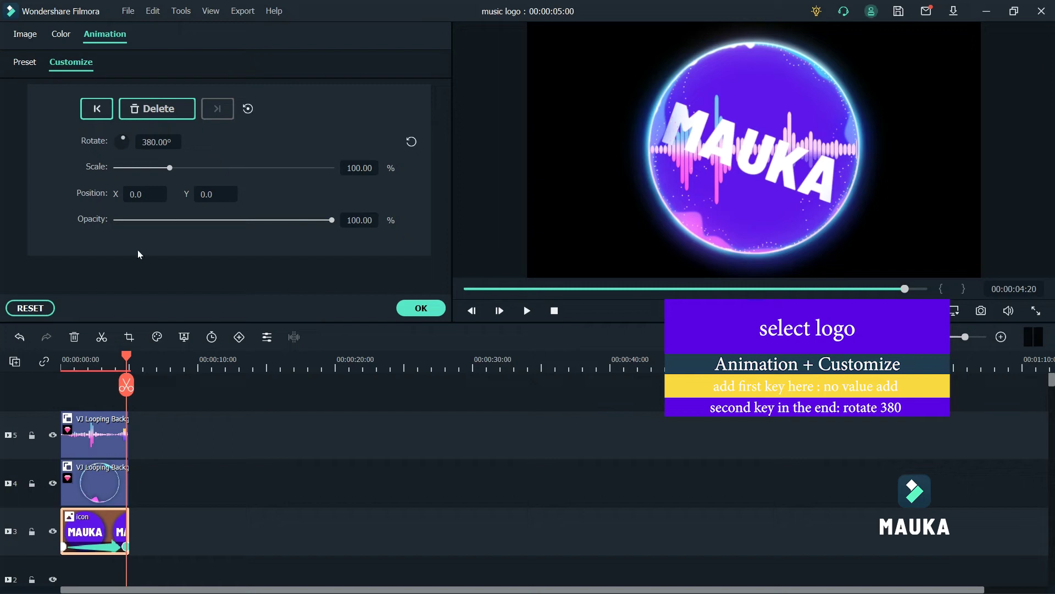
pyautogui.moveTo(128, 383); pyautogui.dragTo(65, 365)
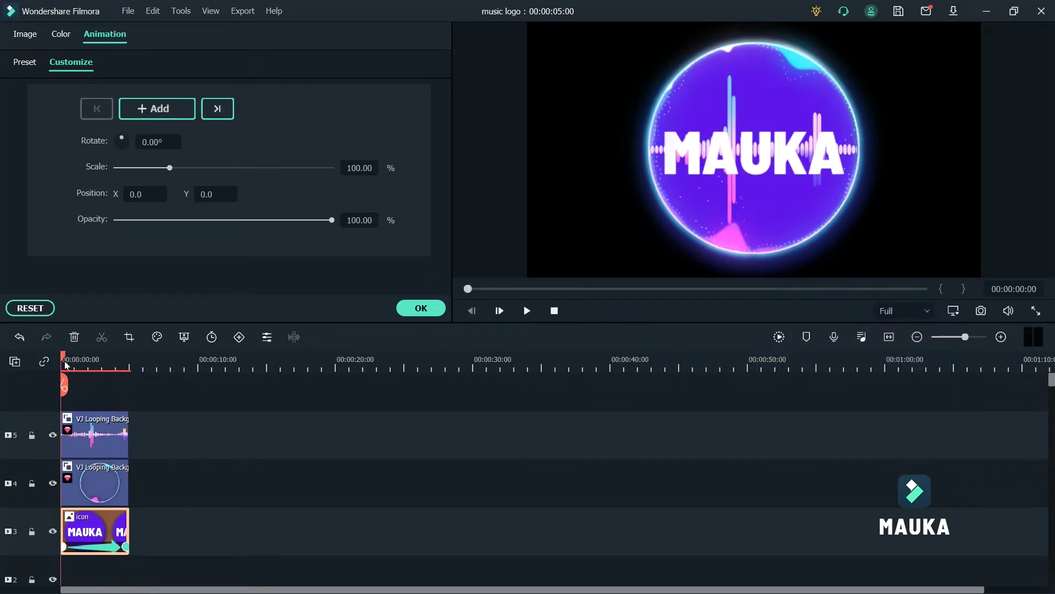
pyautogui.click(526, 311)
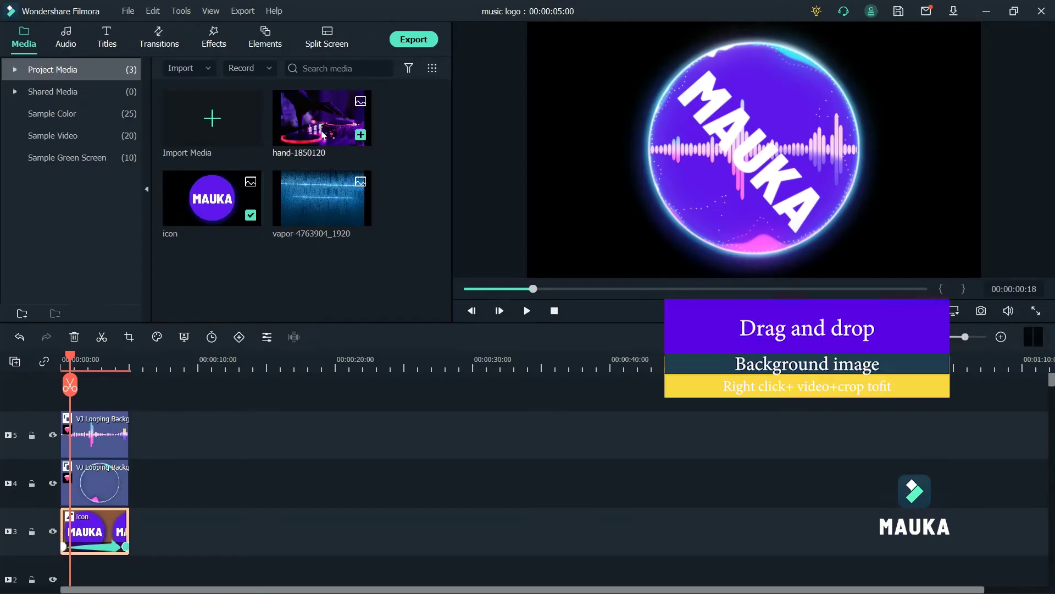
# - Place the hand-1850120 image on track 1 at the timeline start and crop it to fit the frame
pyautogui.moveTo(321, 135); pyautogui.dragTo(86, 545)
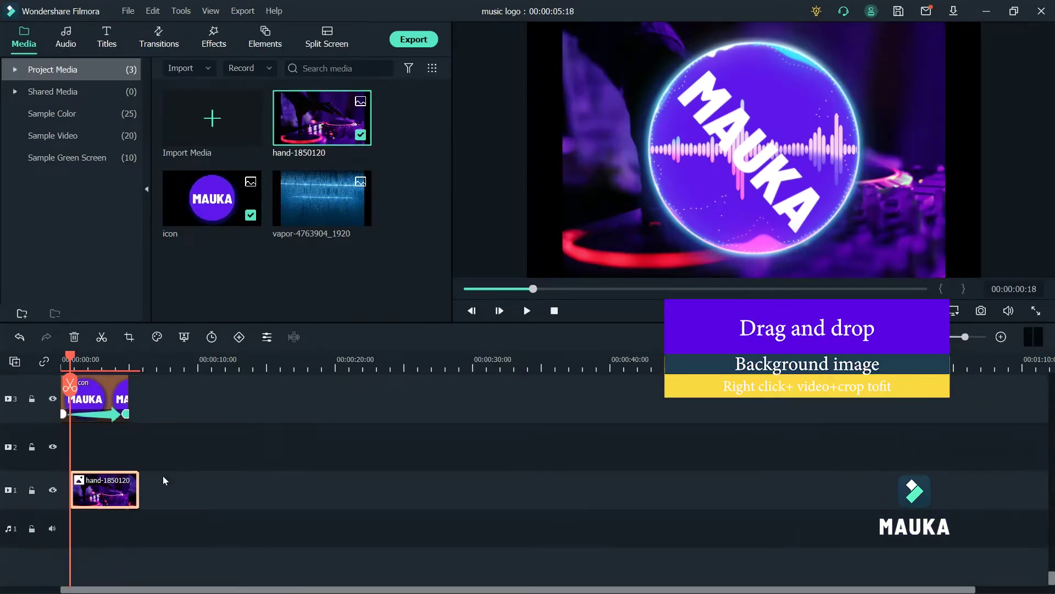
pyautogui.moveTo(103, 492); pyautogui.dragTo(88, 492)
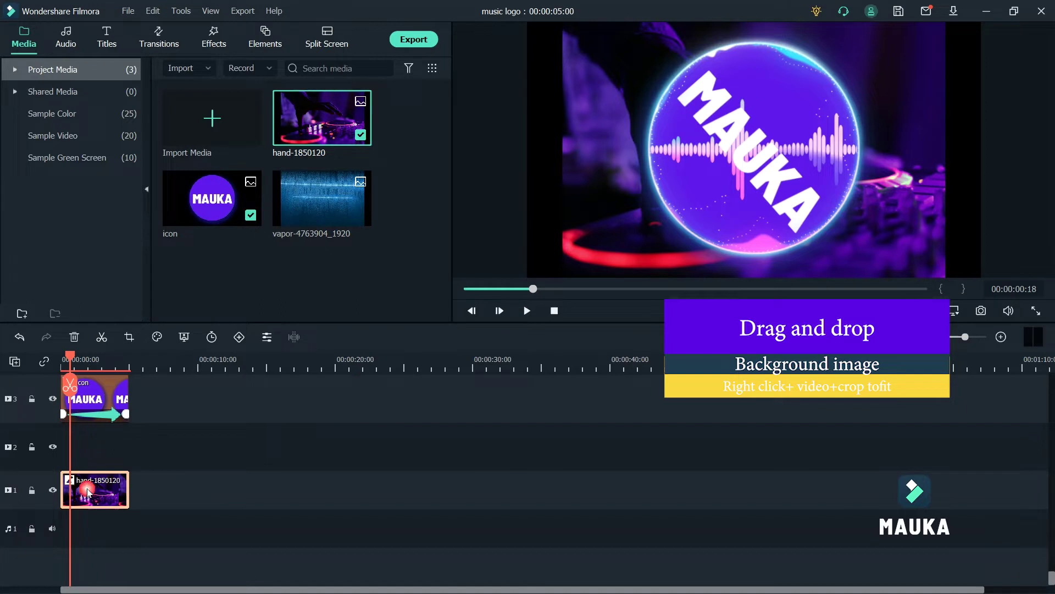
pyautogui.rightClick(88, 492)
pyautogui.moveTo(324, 160)
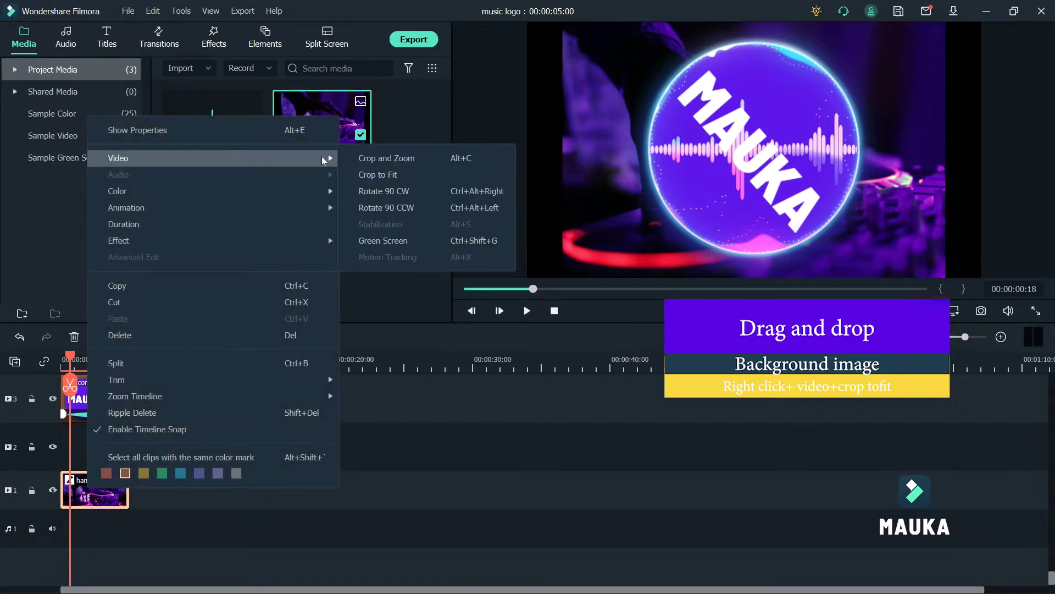
pyautogui.click(392, 175)
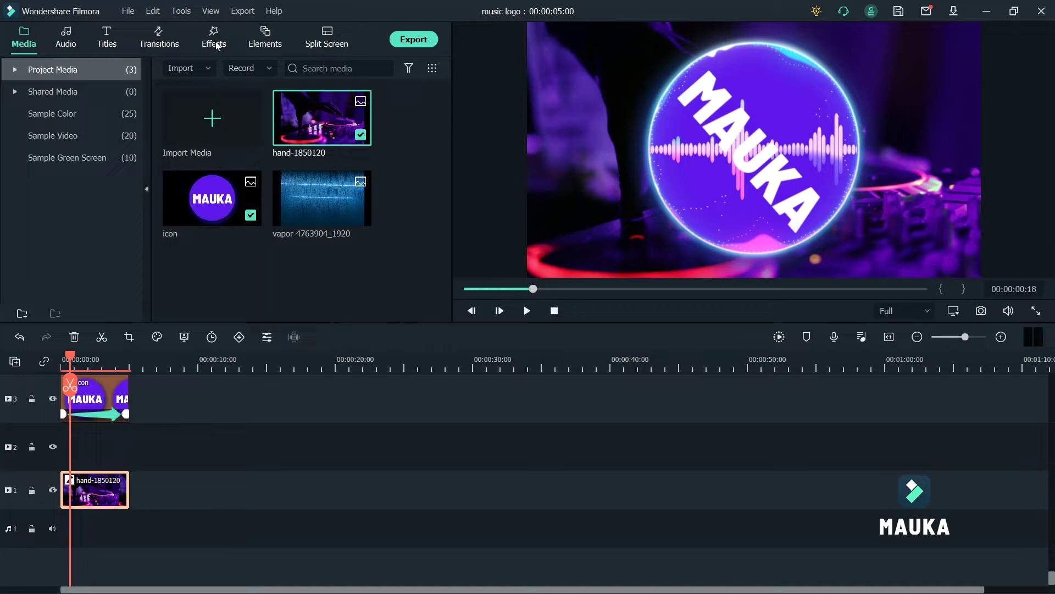
# - Place the vapor-4763904_1920 image on track 2 at the timeline start and crop it to fit the frame
pyautogui.moveTo(322, 198); pyautogui.dragTo(84, 440)
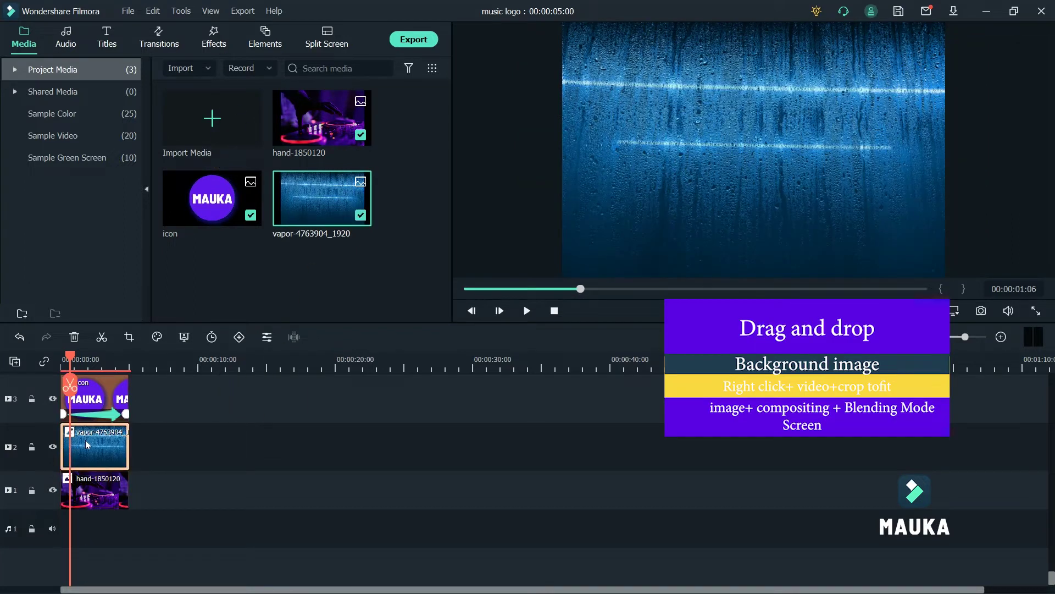
pyautogui.rightClick(94, 440)
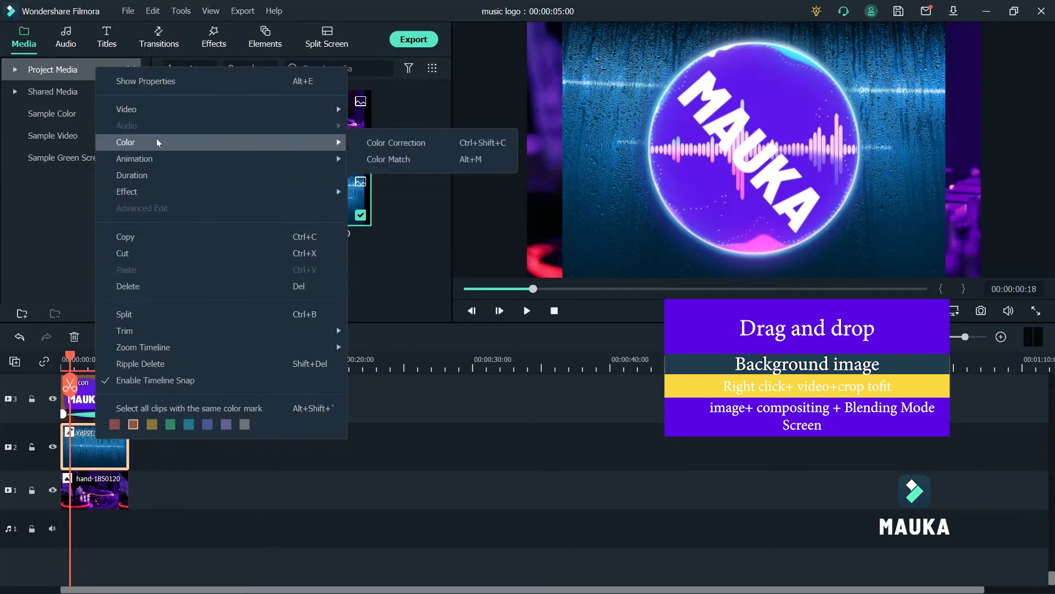
pyautogui.moveTo(344, 110)
pyautogui.click(385, 128)
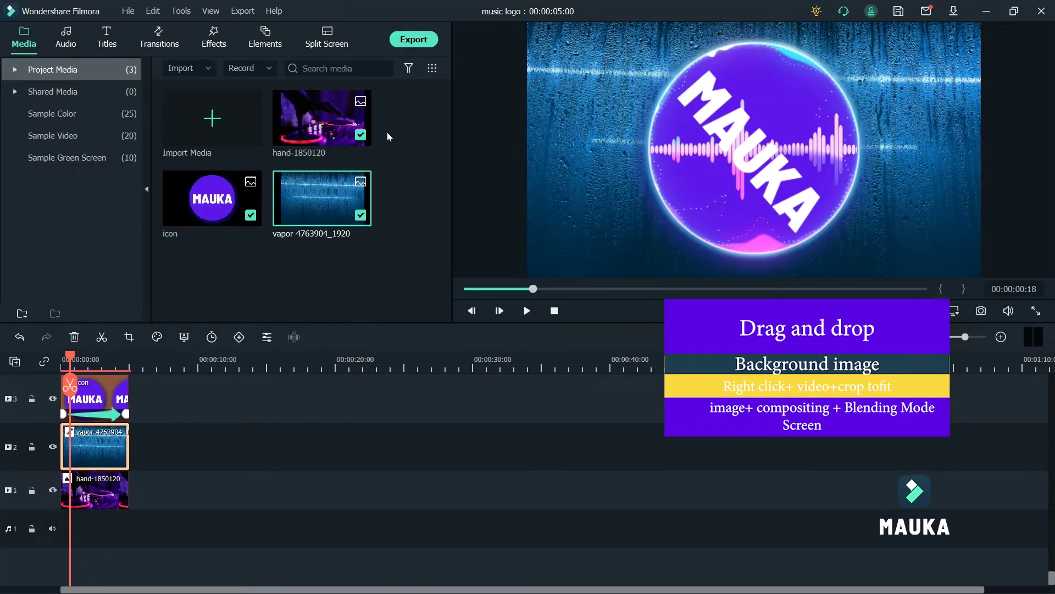
# - Set the vapor image clip's blending mode to Screen
pyautogui.rightClick(100, 444)
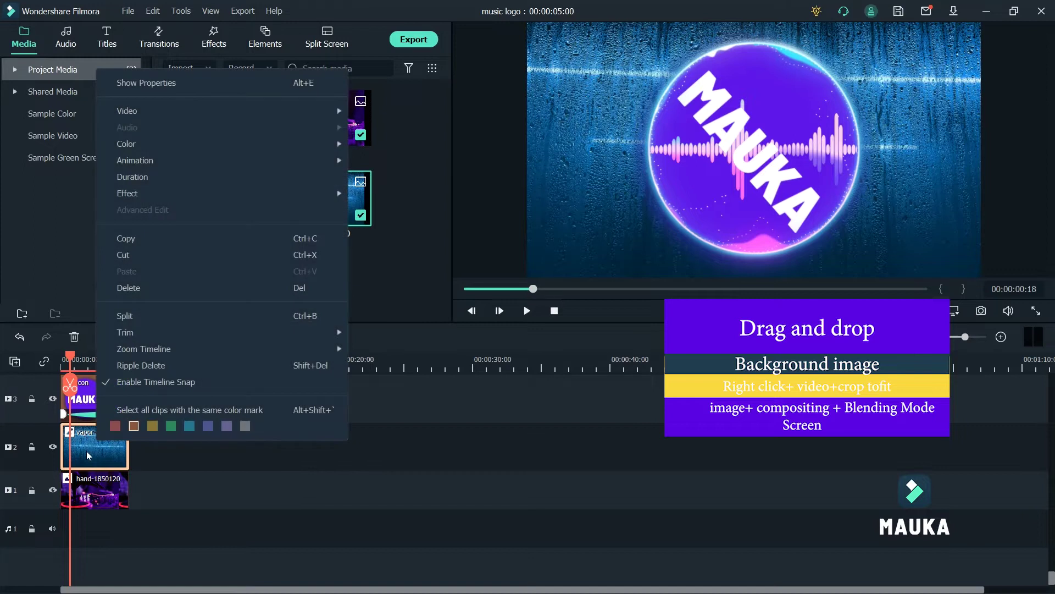
pyautogui.click(87, 450)
pyautogui.doubleClick(87, 451)
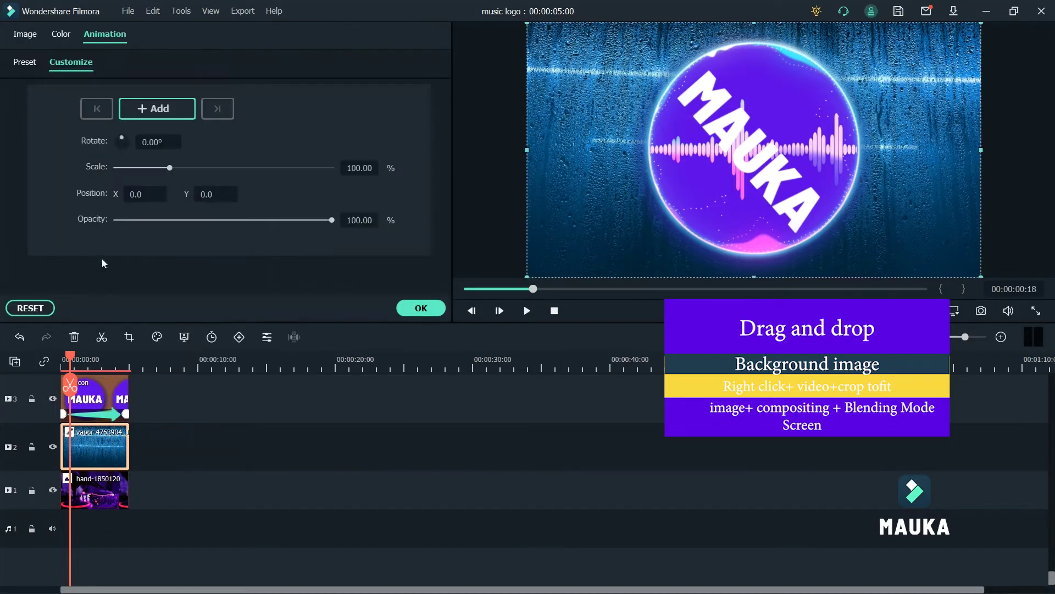
pyautogui.click(25, 34)
pyautogui.click(12, 84)
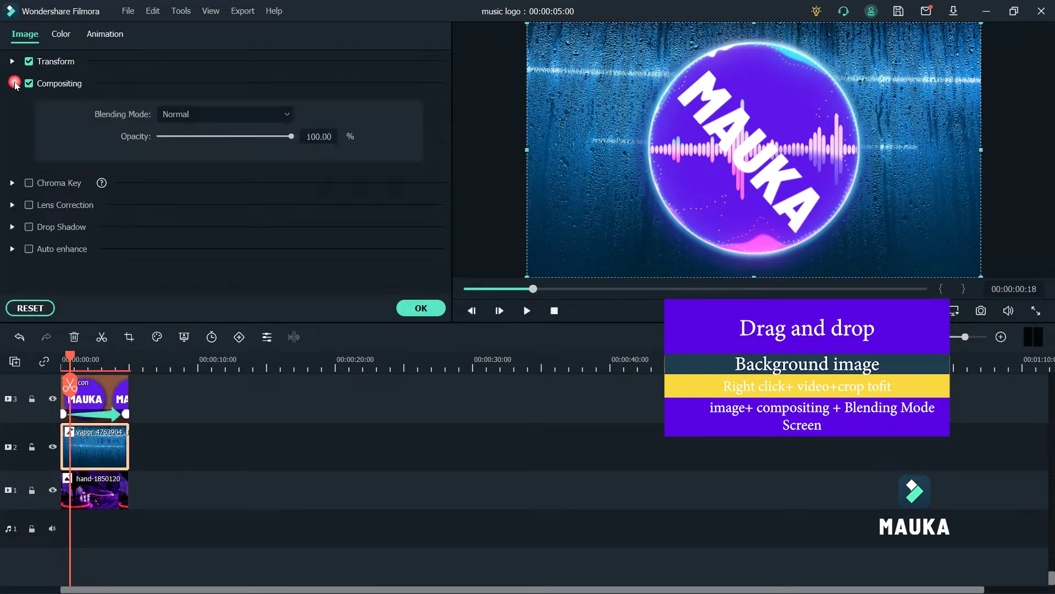
pyautogui.click(283, 116)
pyautogui.click(188, 277)
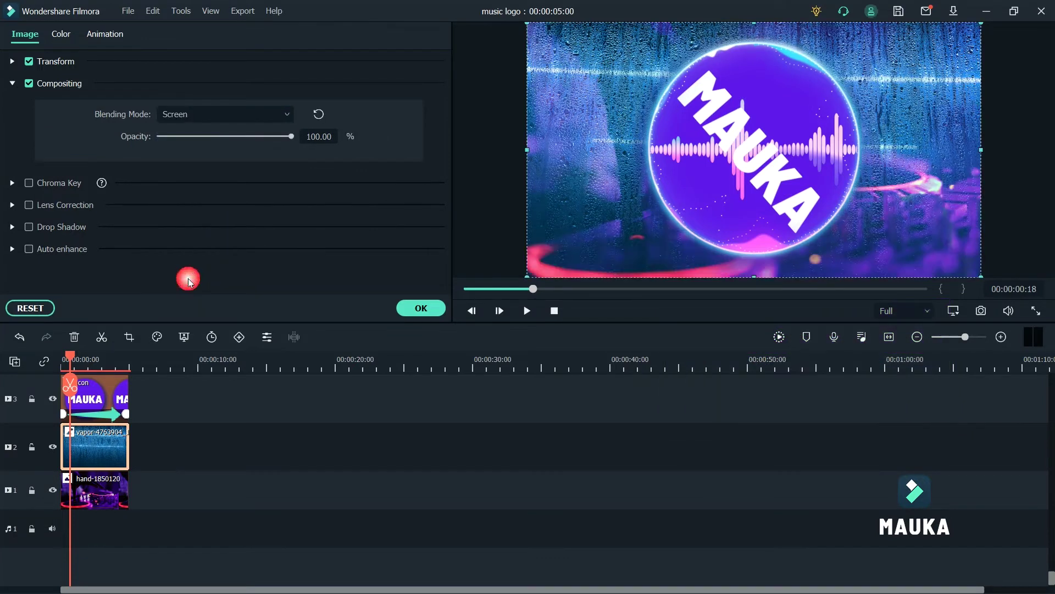
pyautogui.click(422, 308)
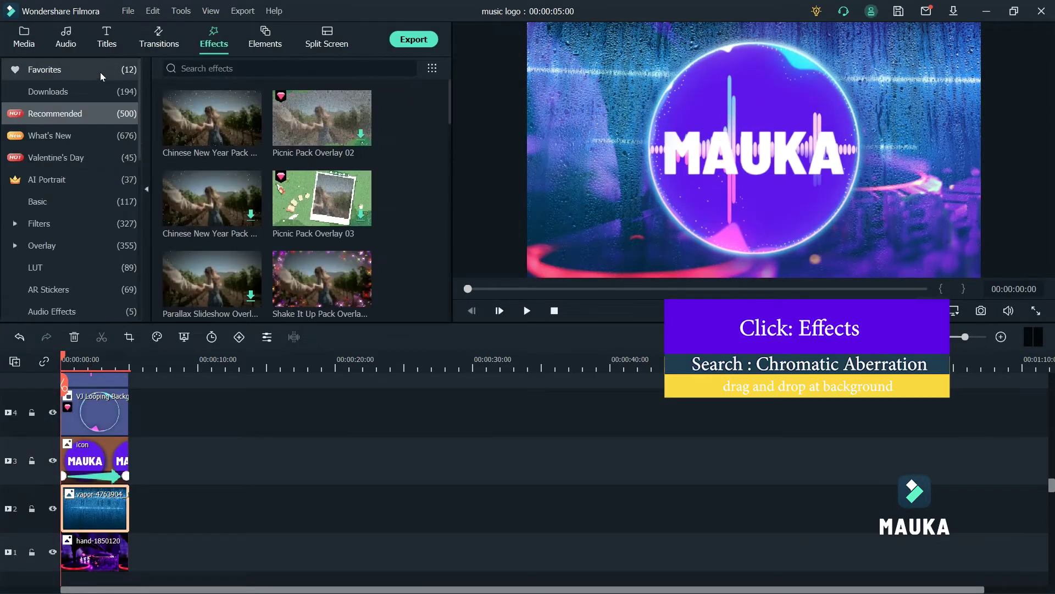
# - Apply the Chromatic Aberration effect from the favorites to the hand-1850120 clip on track 1
pyautogui.click(100, 72)
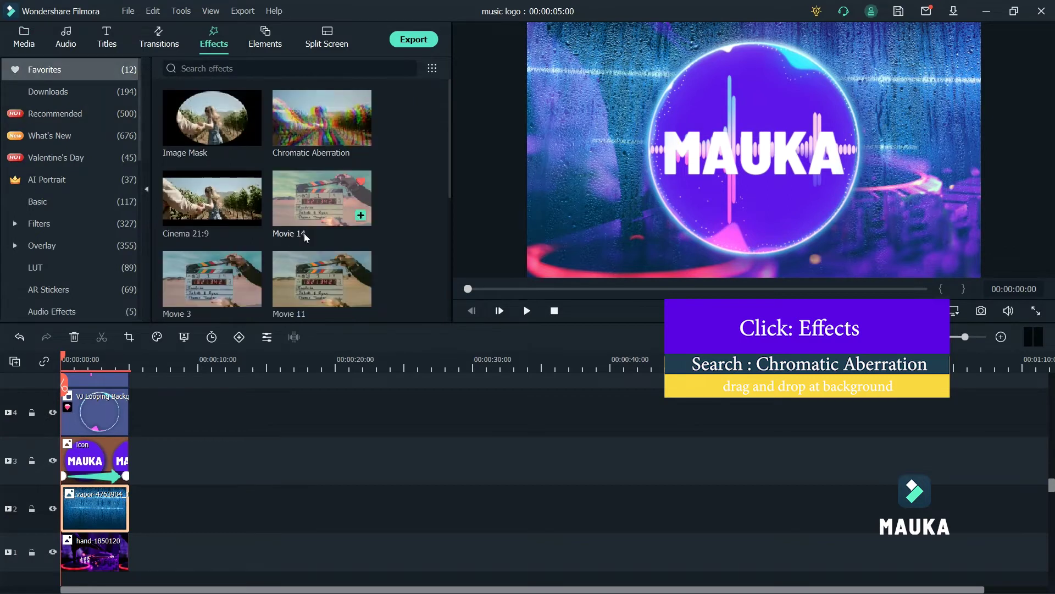
pyautogui.scroll(-1, 83, 526)
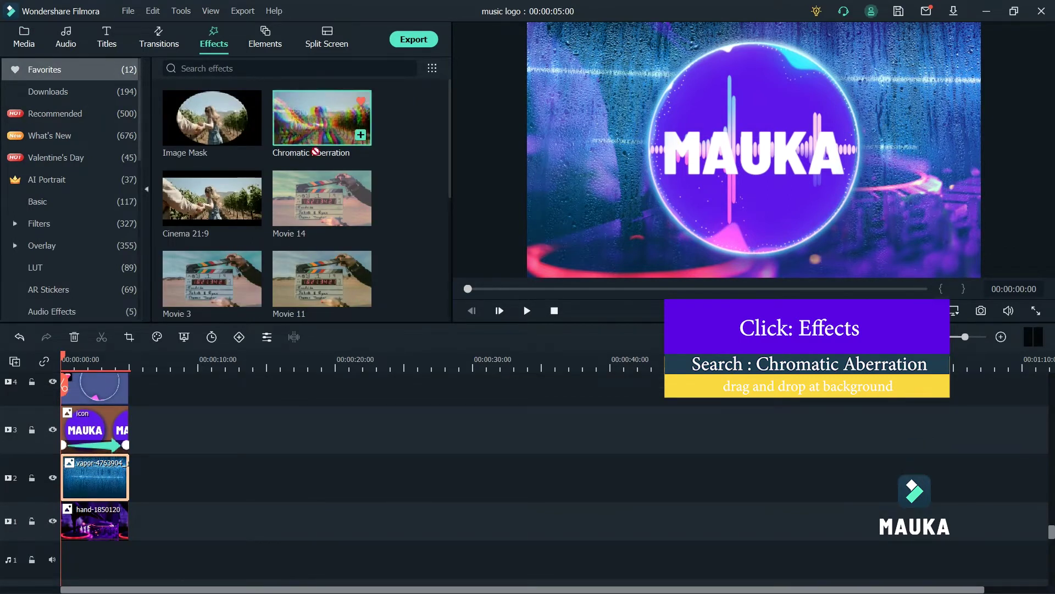
pyautogui.moveTo(325, 128); pyautogui.dragTo(96, 516)
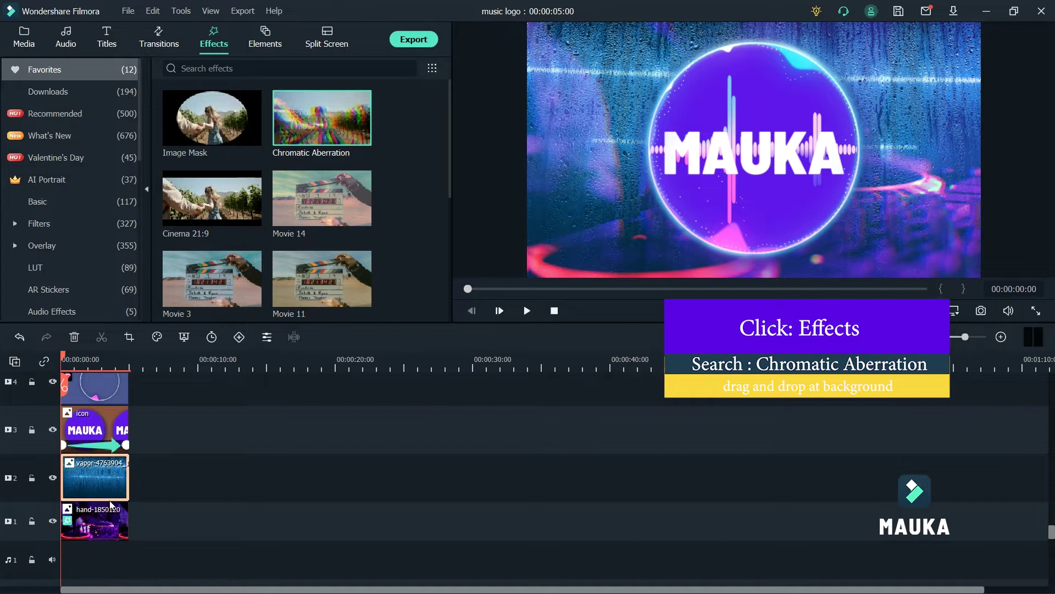
# - Set the two Chromatic Aberration values of the hand-1850120 clip to 0.39 and 39 and play the result
pyautogui.click(100, 518)
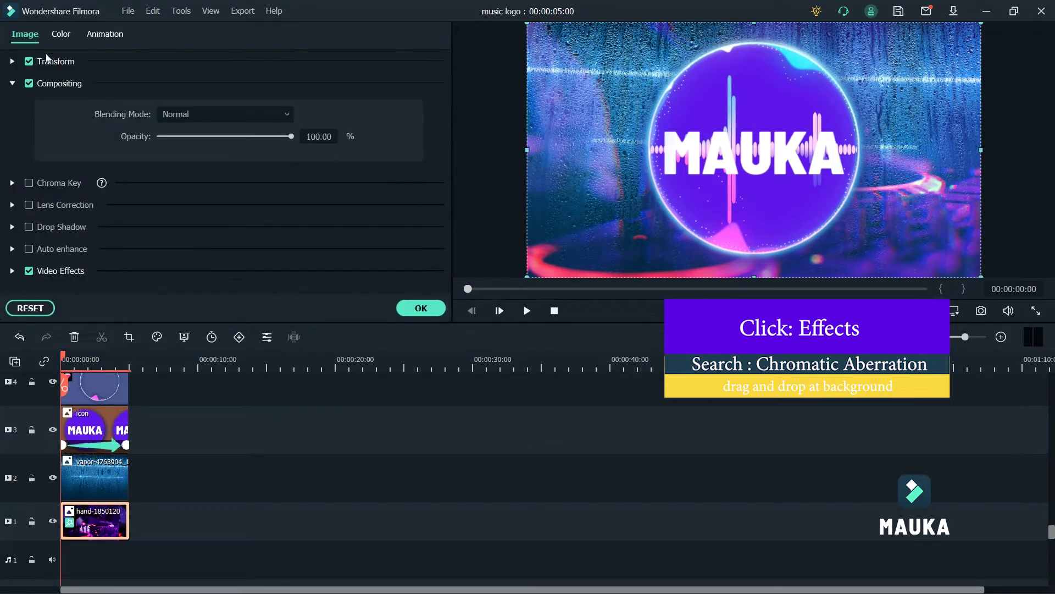
pyautogui.click(12, 271)
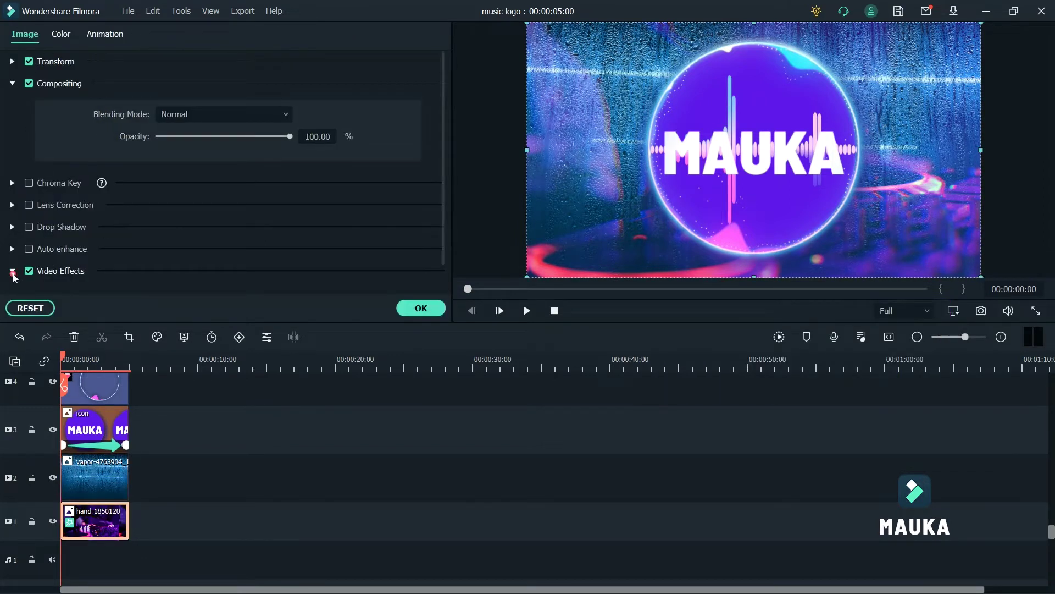
pyautogui.click(55, 266)
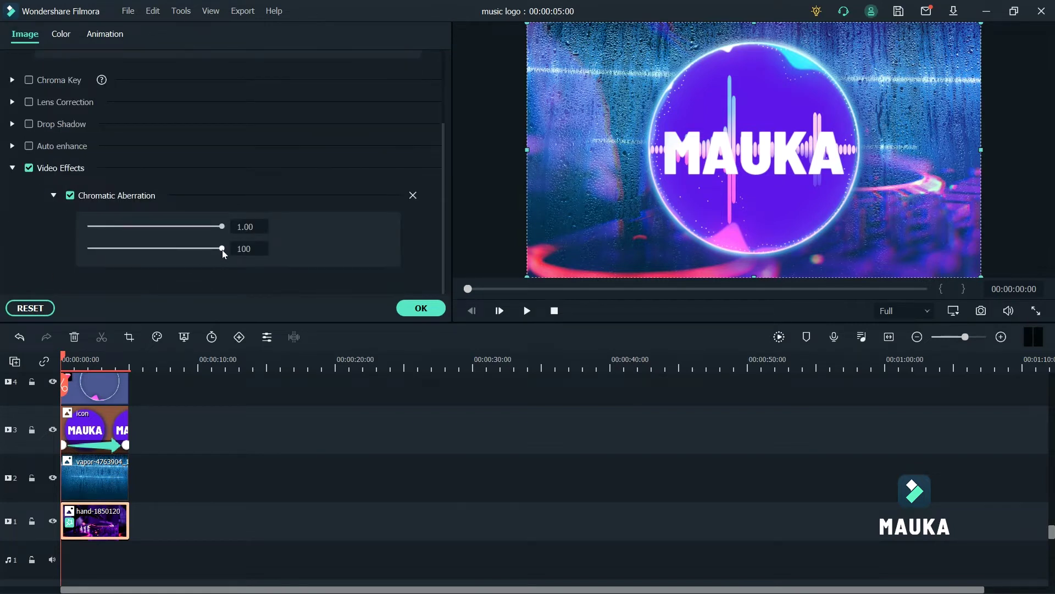
pyautogui.moveTo(222, 250); pyautogui.dragTo(143, 249)
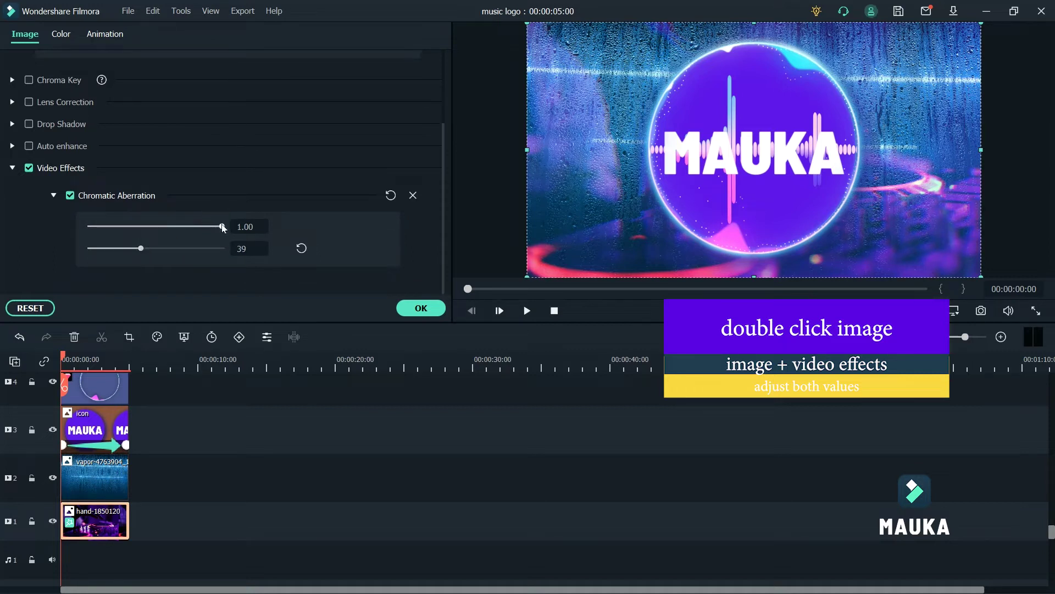
pyautogui.moveTo(222, 226); pyautogui.dragTo(140, 228)
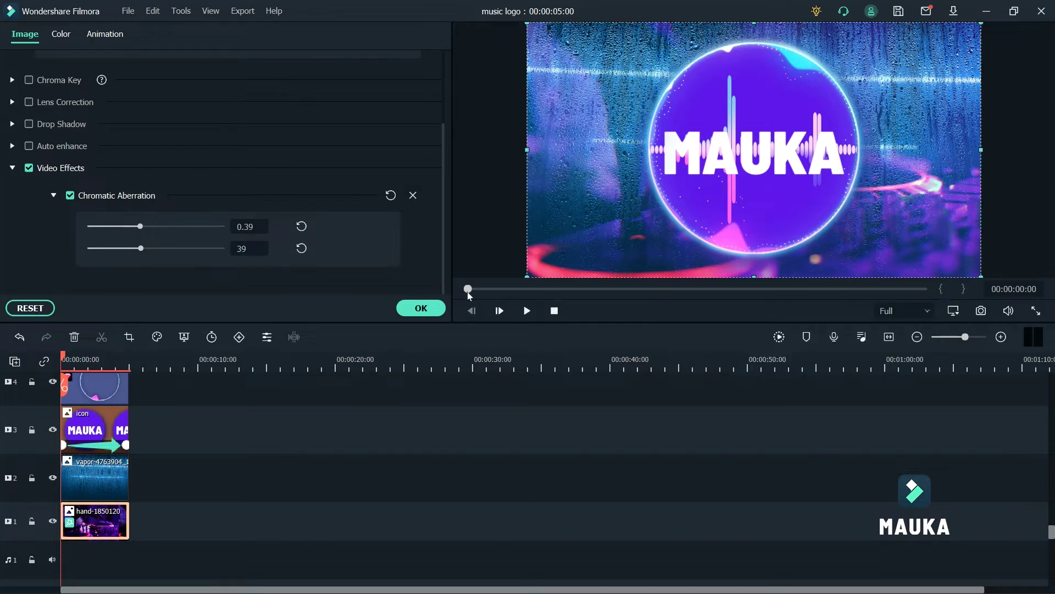
pyautogui.click(422, 308)
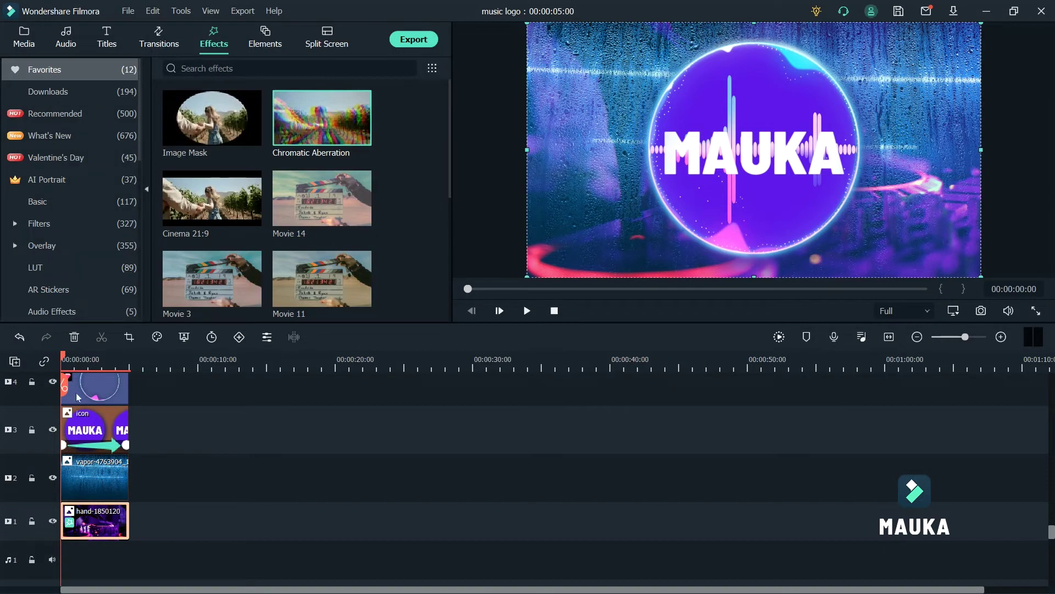
pyautogui.click(528, 311)
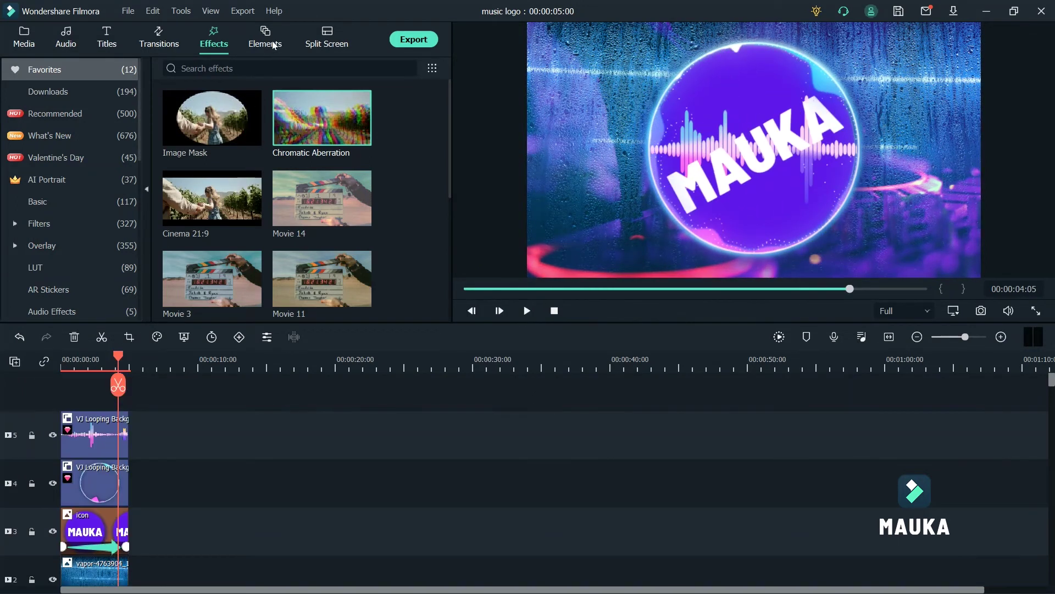
# - Place Element_16 from the favorite elements on a new track 6 at the timeline start and set its Y position to -327
pyautogui.click(266, 41)
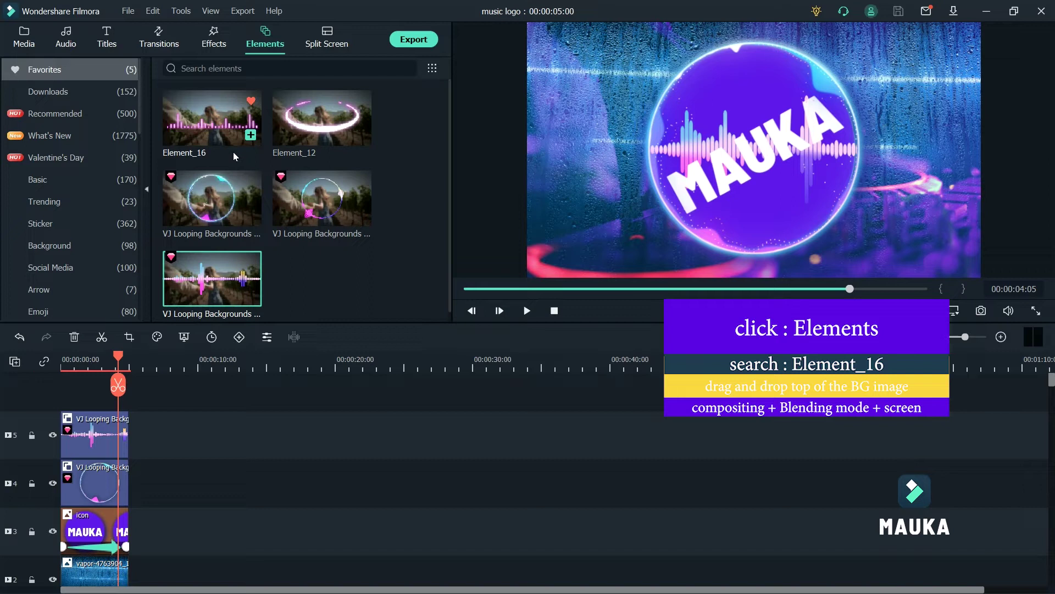
pyautogui.moveTo(230, 128); pyautogui.dragTo(54, 402)
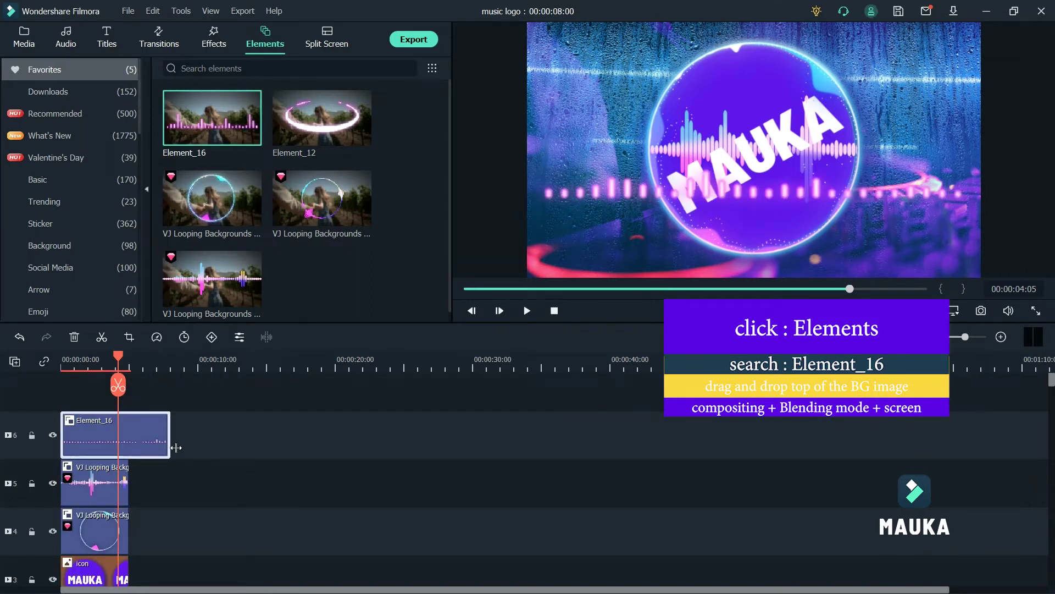
pyautogui.doubleClick(145, 445)
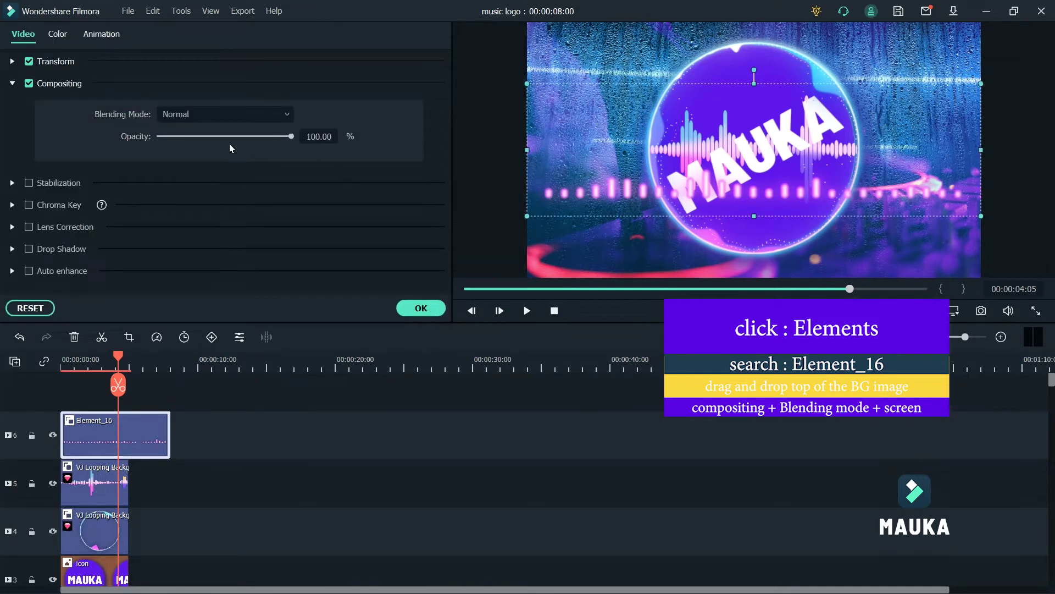
pyautogui.click(12, 61)
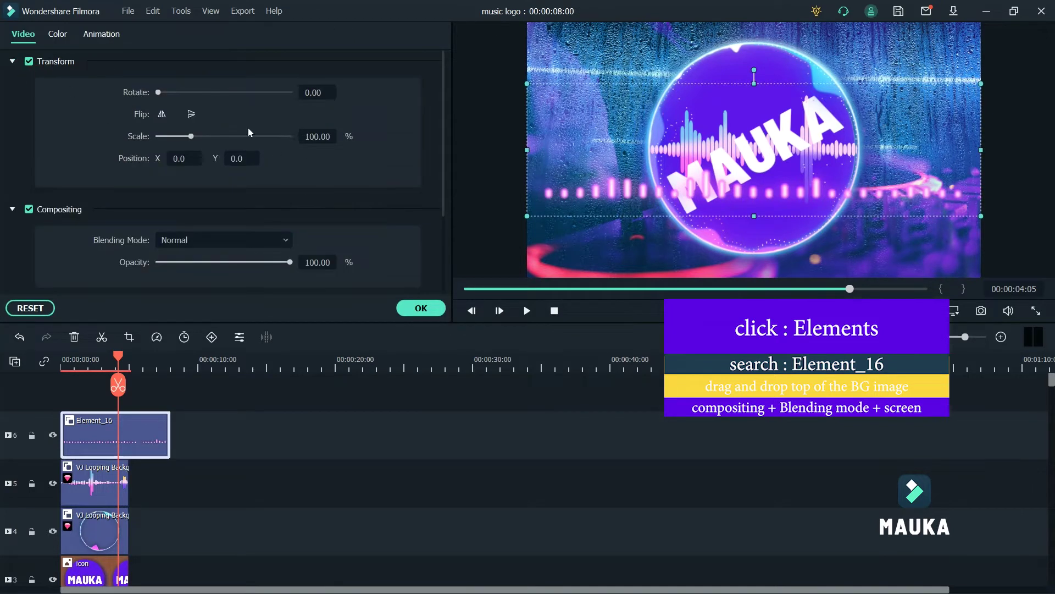
pyautogui.moveTo(251, 159); pyautogui.dragTo(132, 160)
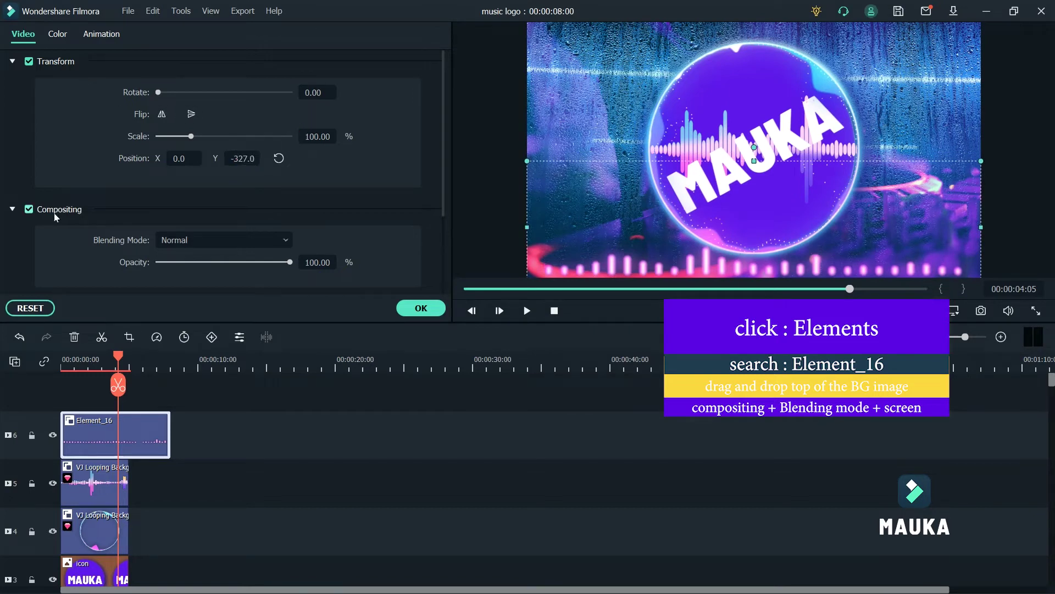
# - Try the Screen and Lighten blending modes on the Element_16 clip
pyautogui.click(286, 244)
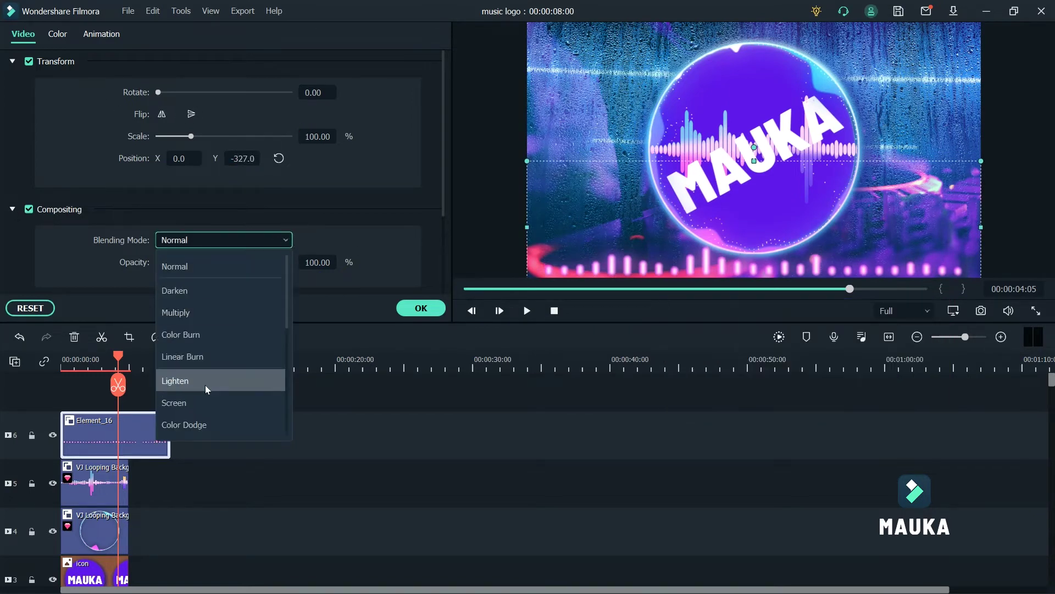
pyautogui.click(183, 407)
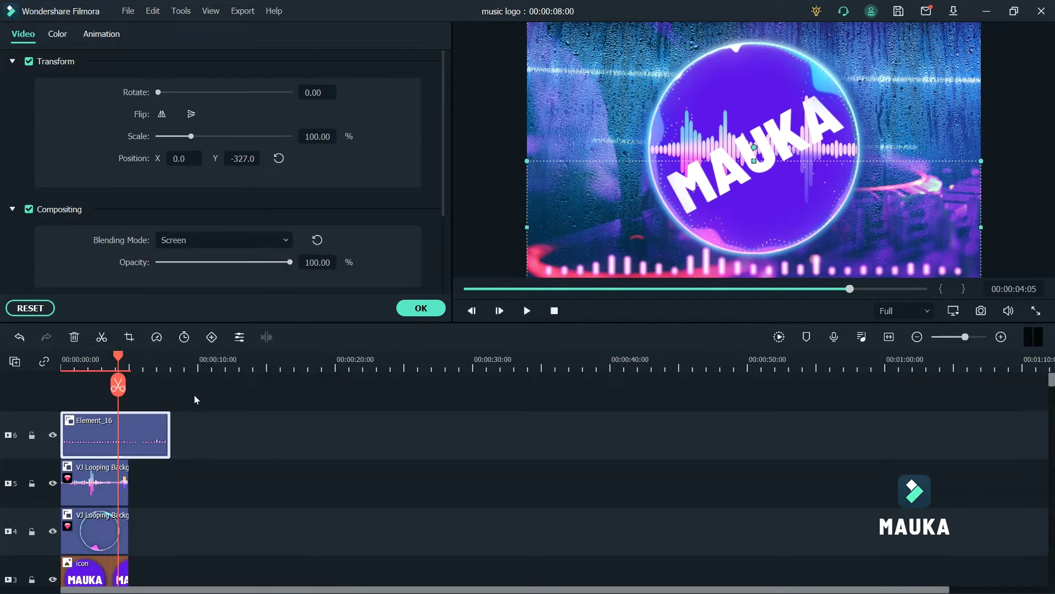
pyautogui.click(289, 240)
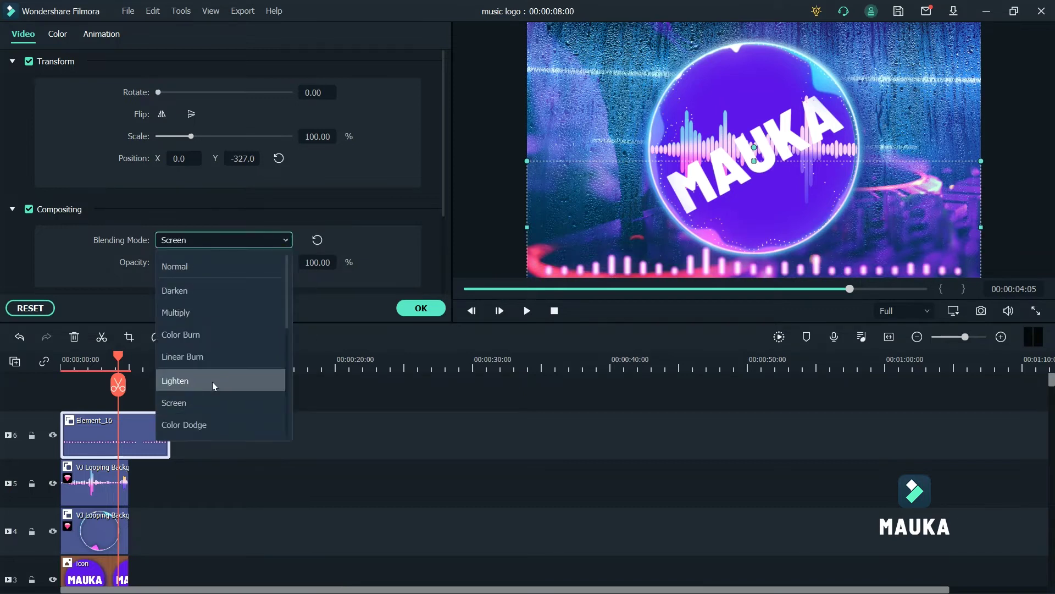
pyautogui.click(213, 382)
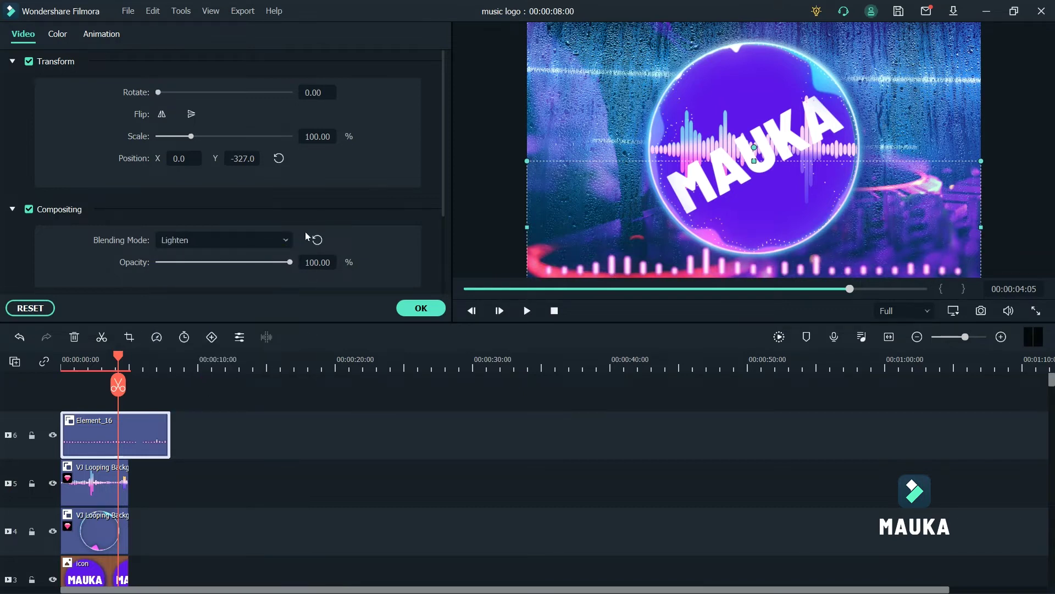
# - Set the Element_16 clip's blending mode to Multiply and trim the clip to end with the other clips at 5 seconds
pyautogui.click(282, 242)
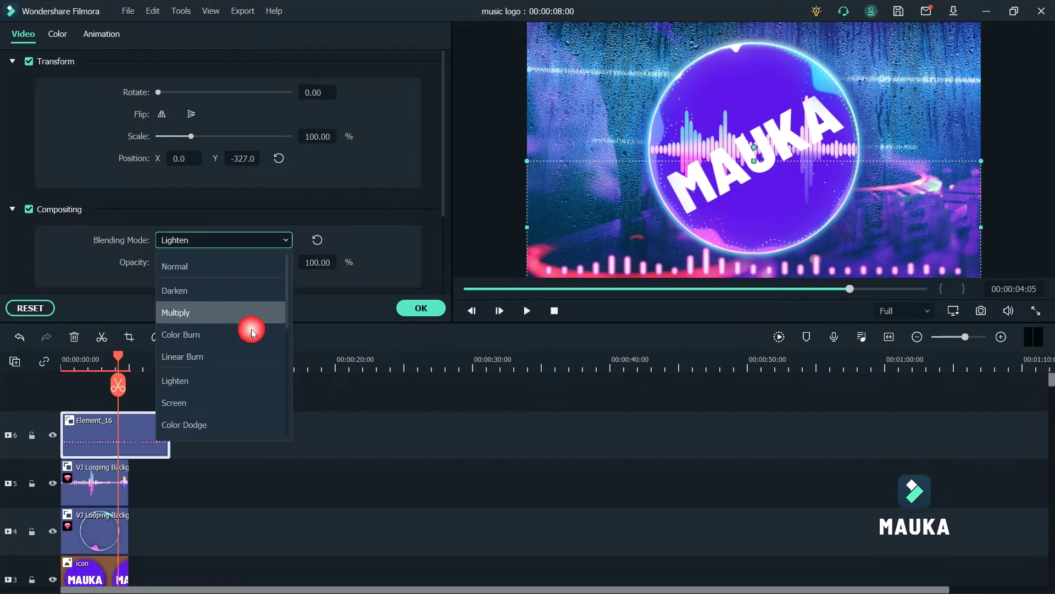
pyautogui.click(211, 311)
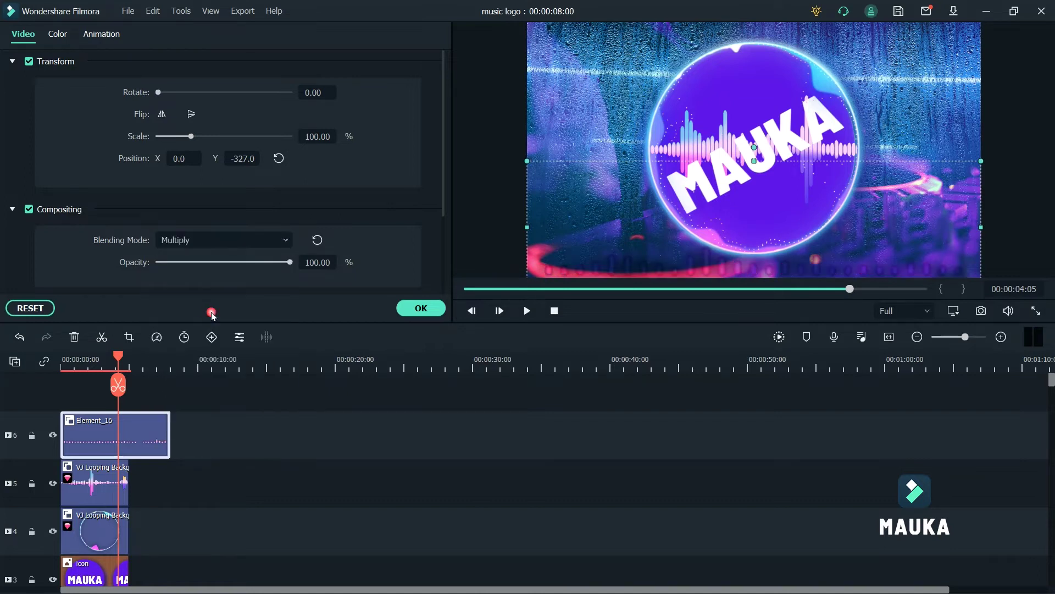
pyautogui.click(420, 314)
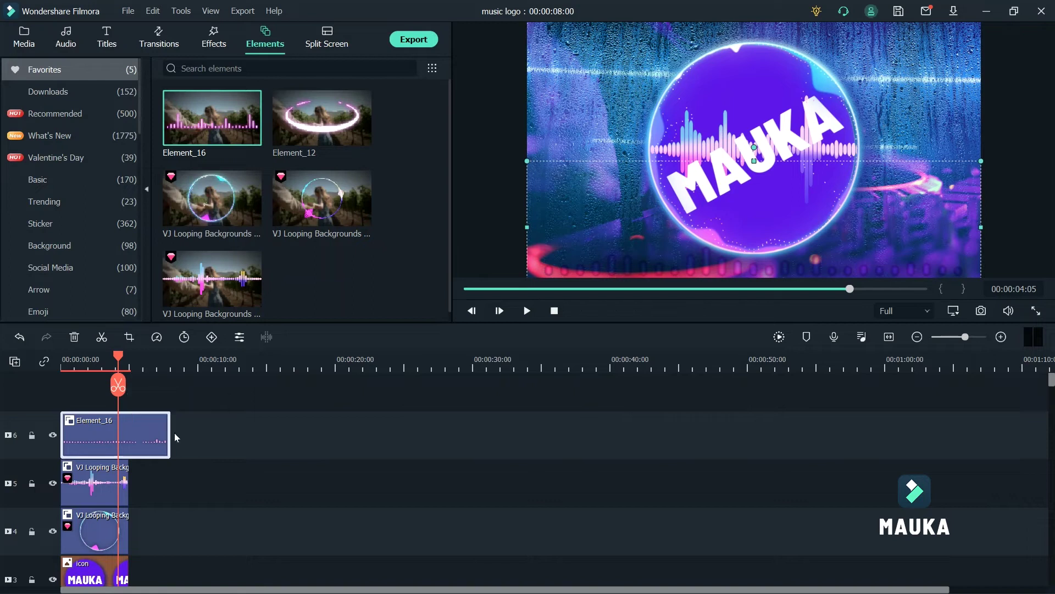
pyautogui.moveTo(170, 437); pyautogui.dragTo(130, 440)
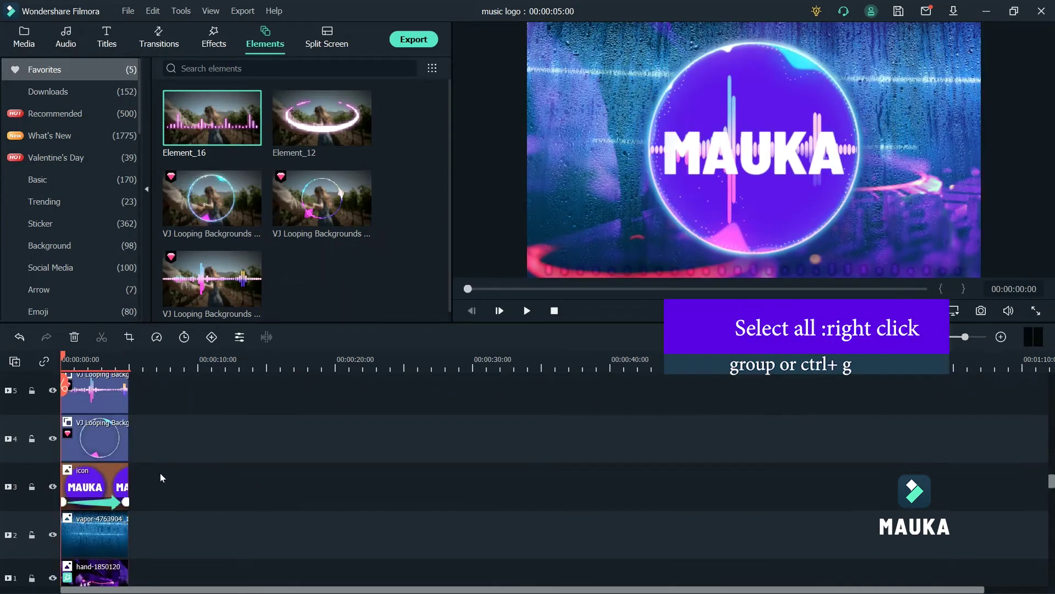
# - Group all clips on the timeline
pyautogui.hotkey('ctrl', 'a')
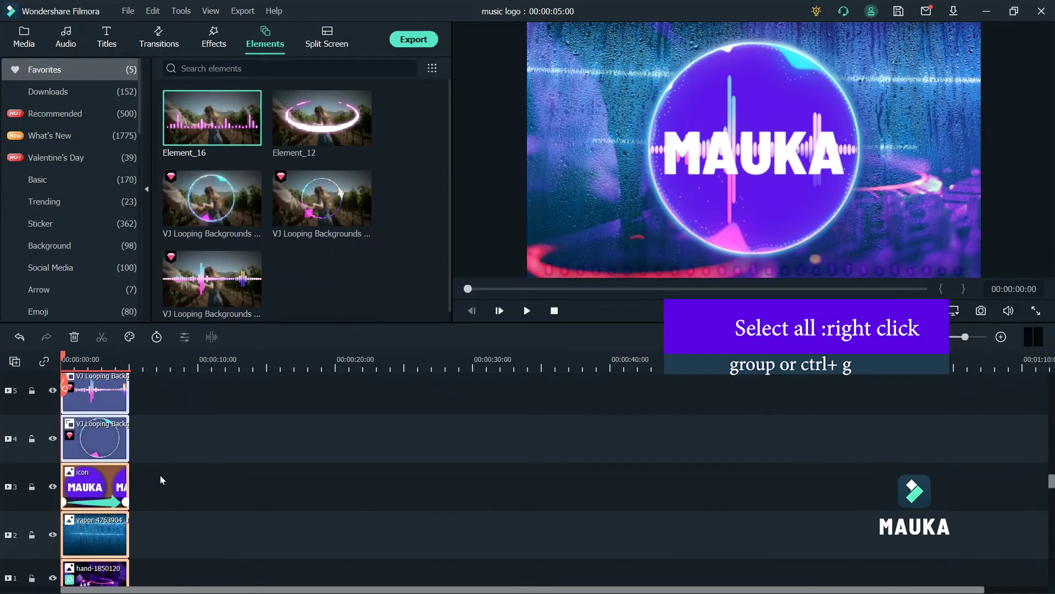
pyautogui.rightClick(101, 449)
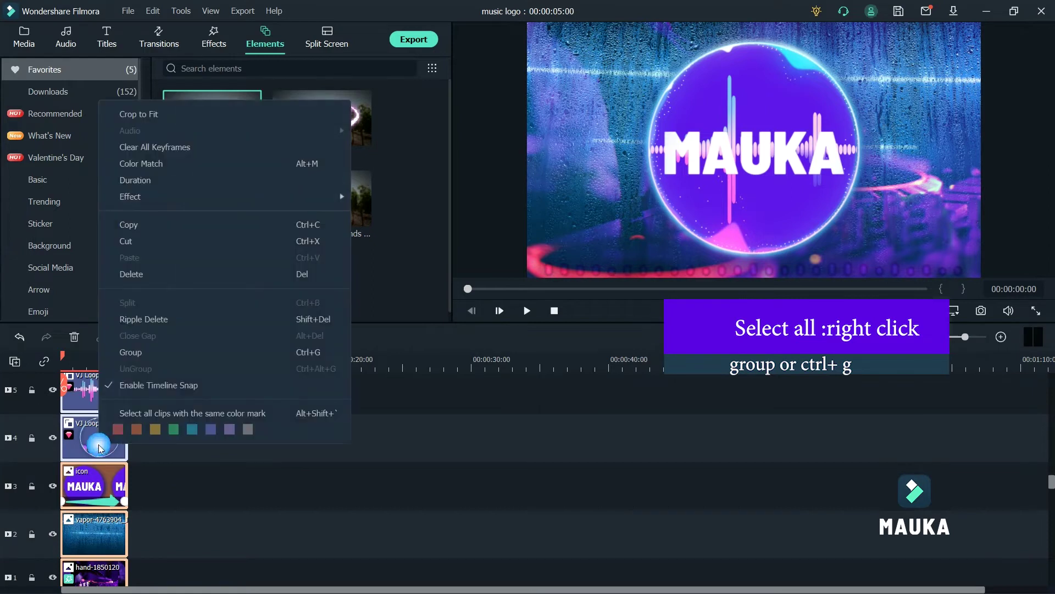
pyautogui.click(139, 354)
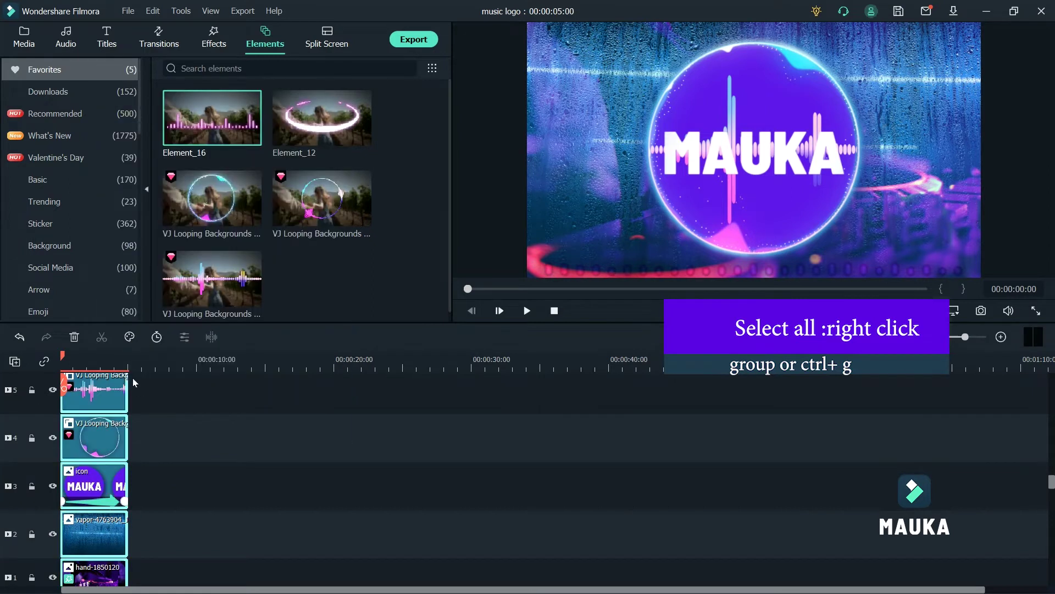
# - Copy the grouped clips and paste five copies one after another, starting at 00:00:05:02
pyautogui.click(128, 364)
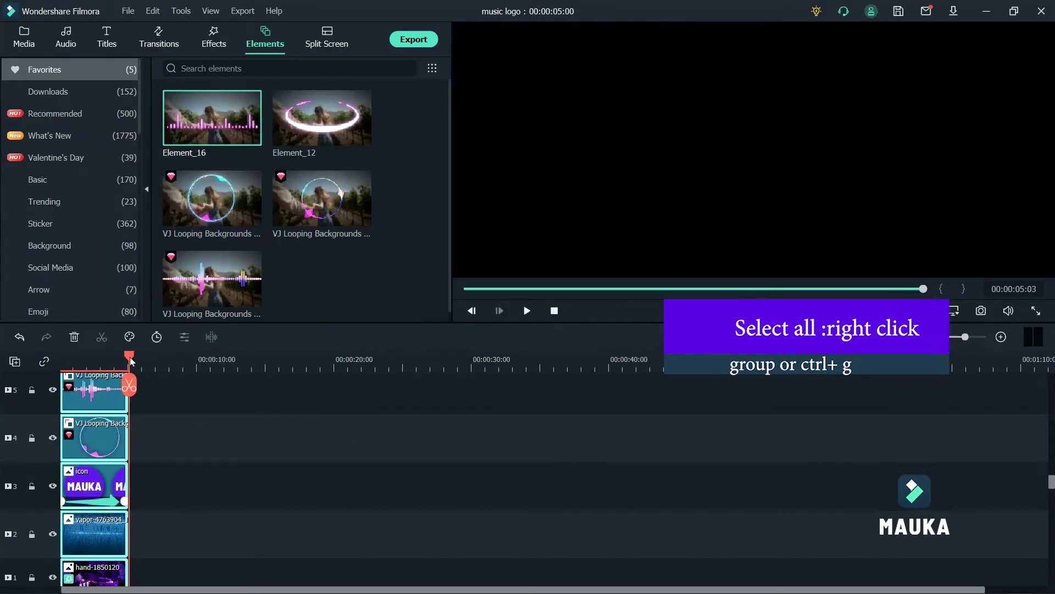
pyautogui.moveTo(127, 365); pyautogui.dragTo(119, 366)
pyautogui.rightClick(85, 426)
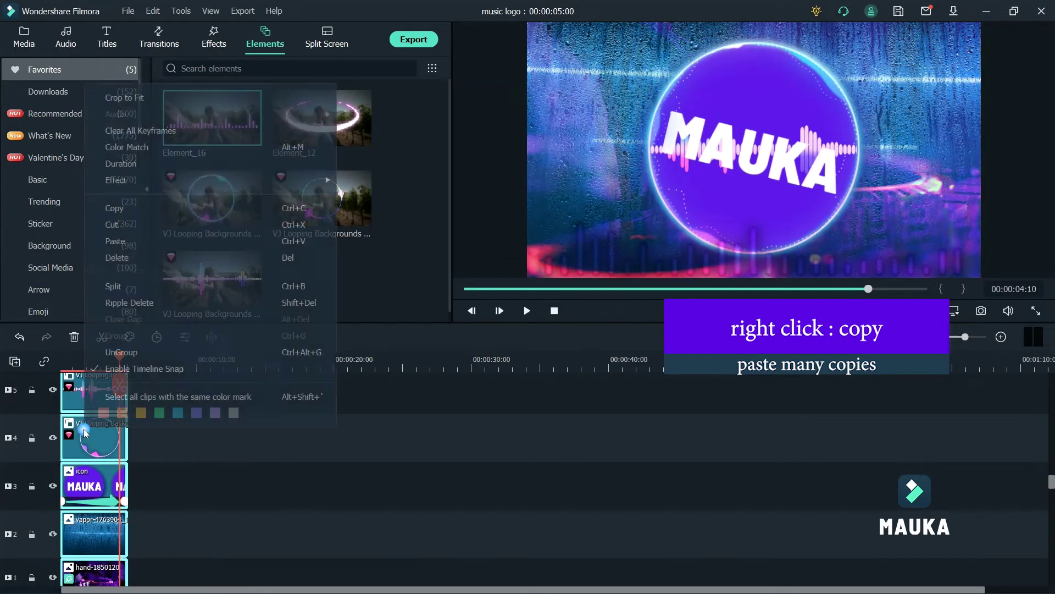
pyautogui.click(127, 209)
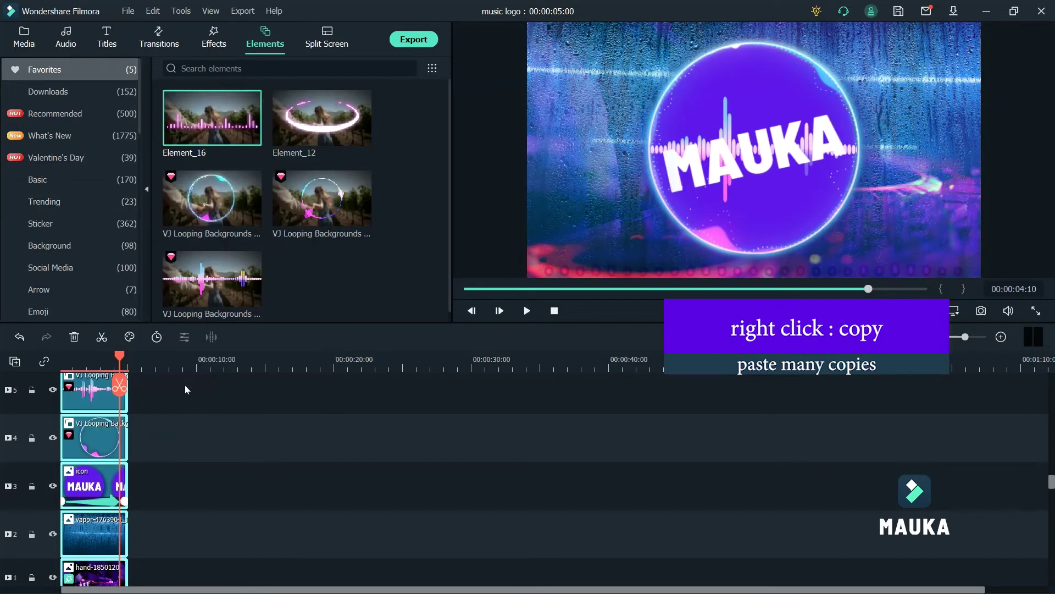
pyautogui.moveTo(117, 357); pyautogui.dragTo(129, 359)
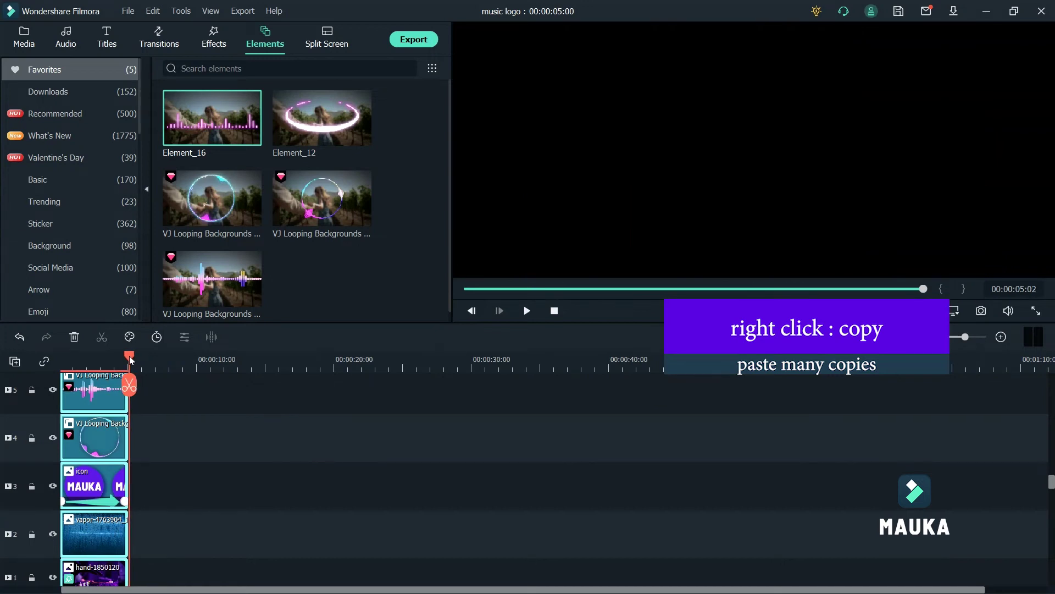
pyautogui.rightClick(149, 420)
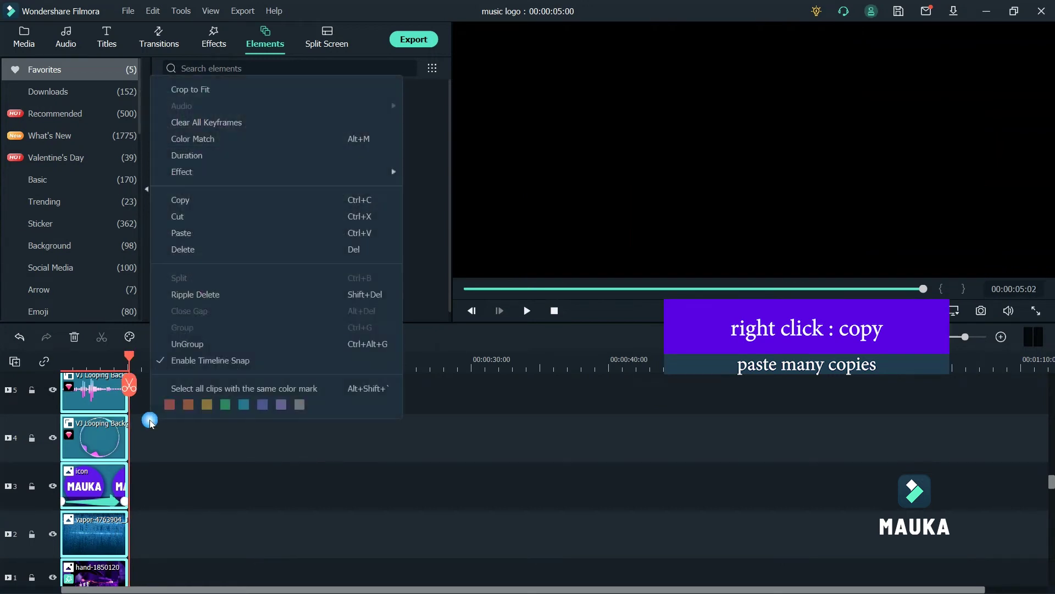
pyautogui.click(185, 235)
pyautogui.hotkey('ctrl', 'v')
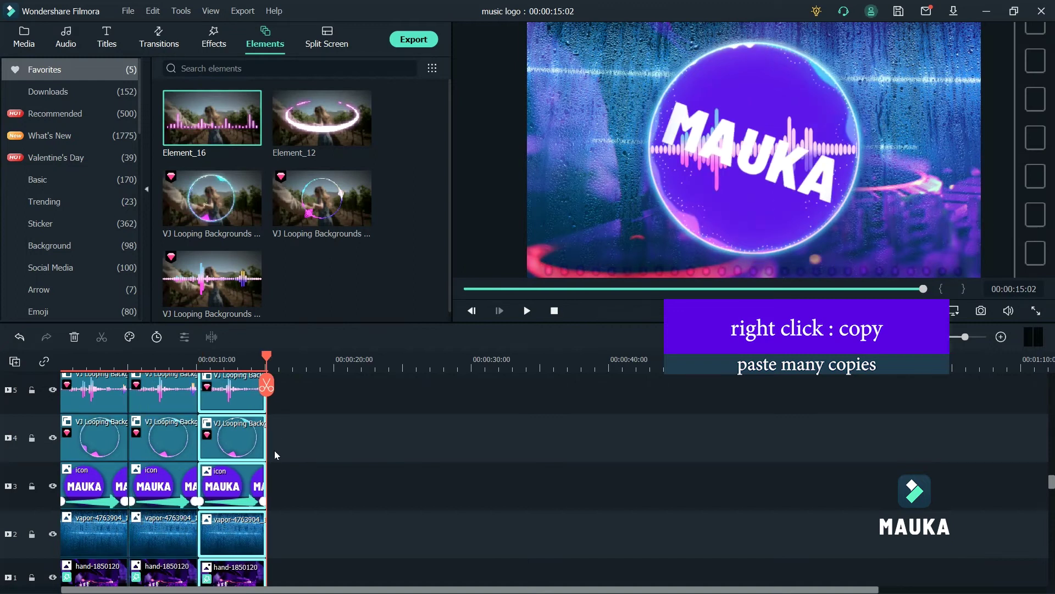
pyautogui.hotkey('ctrl', 'v')
pyautogui.hotkey('ctrl', 'v')
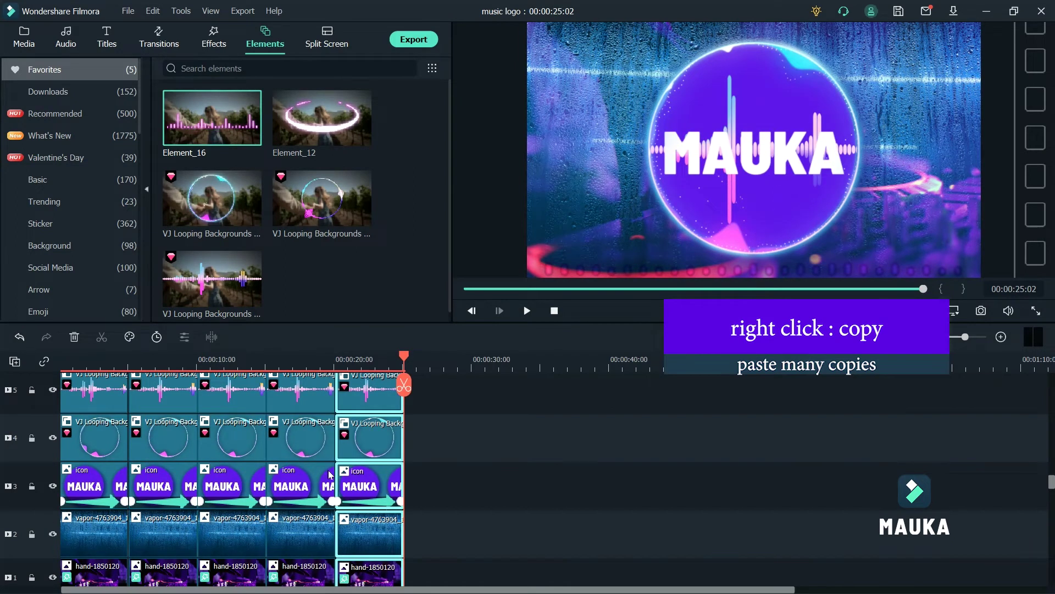
pyautogui.hotkey('ctrl', 'v')
# - Open the audio library to choose music for the audio track
pyautogui.scroll(-3, 583, 550)
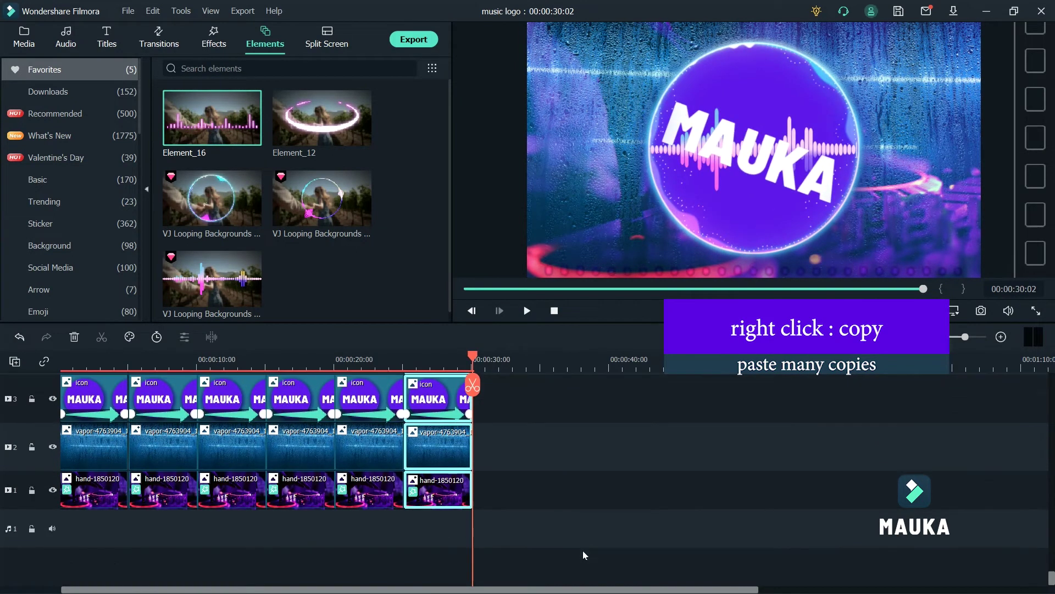
pyautogui.click(73, 41)
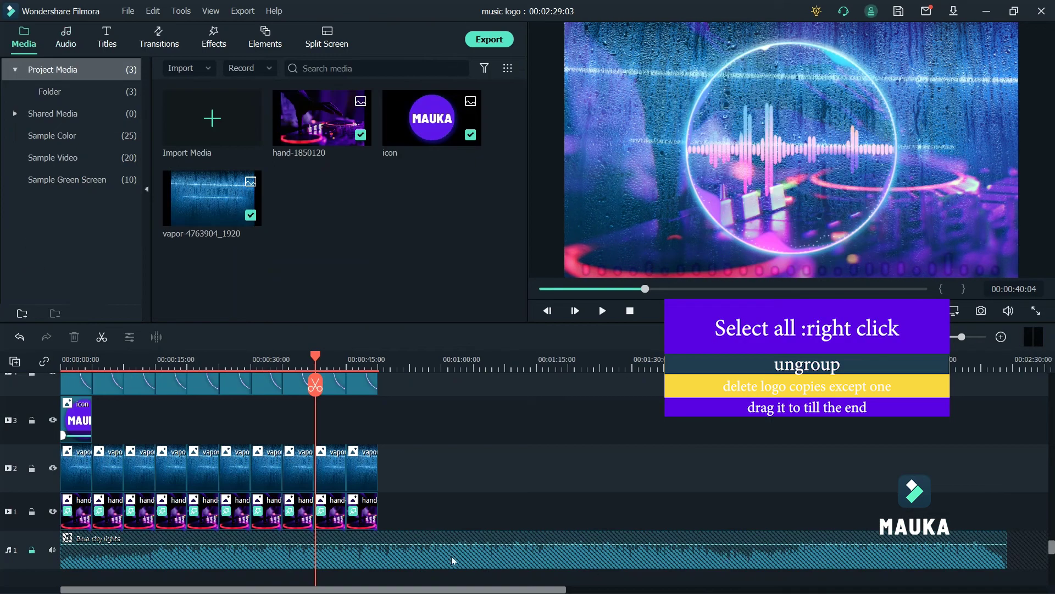
# - Extend the icon clip on track 3 to the end of the background clips and move the playhead to 00:00:49:08
pyautogui.click(85, 419)
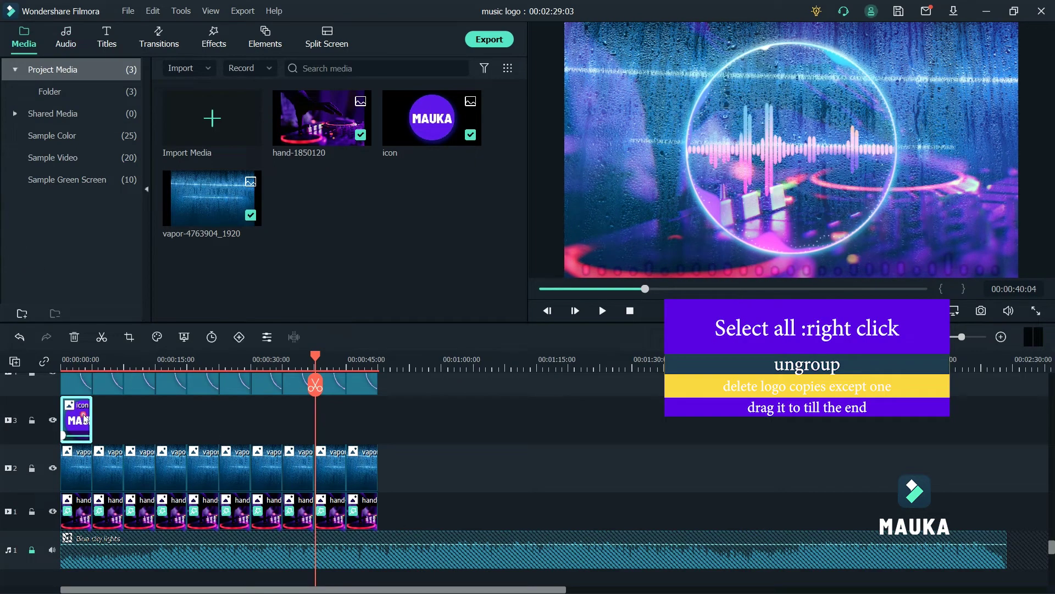
pyautogui.moveTo(97, 420); pyautogui.dragTo(372, 419)
pyautogui.moveTo(378, 419); pyautogui.dragTo(378, 419)
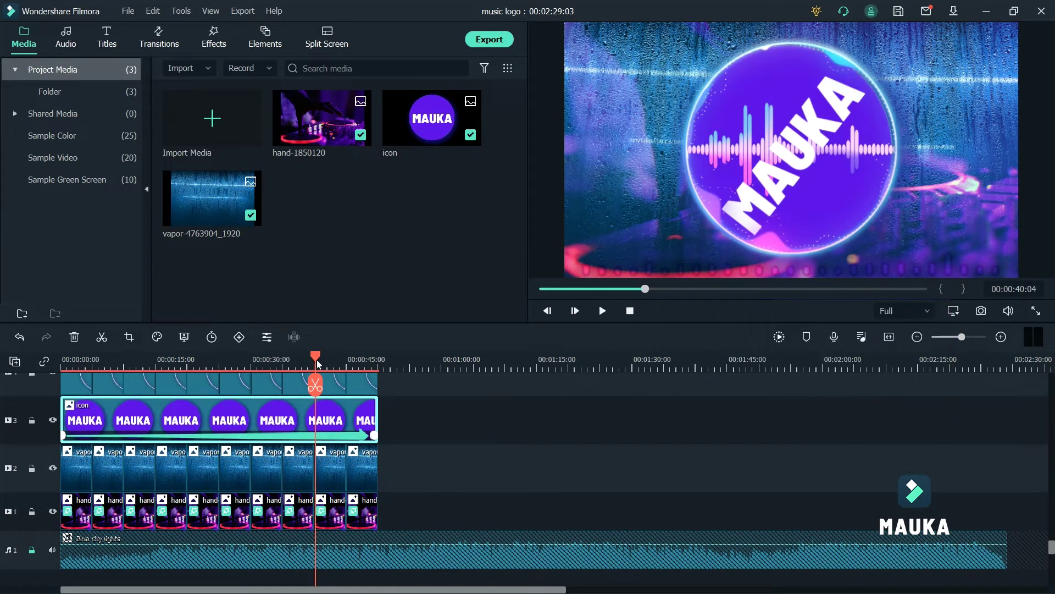
pyautogui.moveTo(317, 359); pyautogui.dragTo(374, 361)
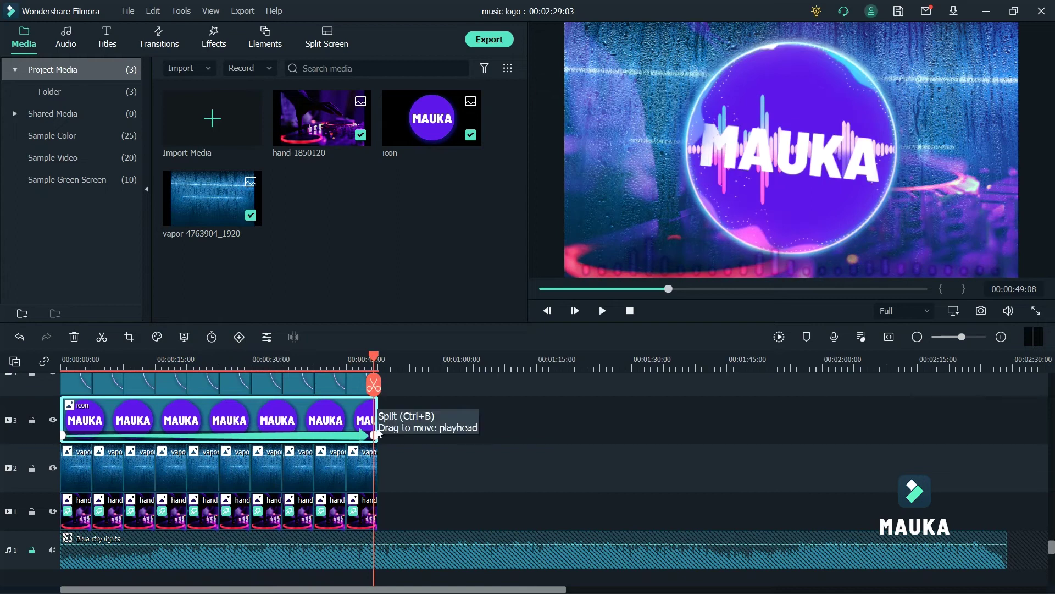
# - Set the icon clip's rotation to 1000° at its end keyframe at 00:00:49:11 and play the result from the start
pyautogui.click(355, 416)
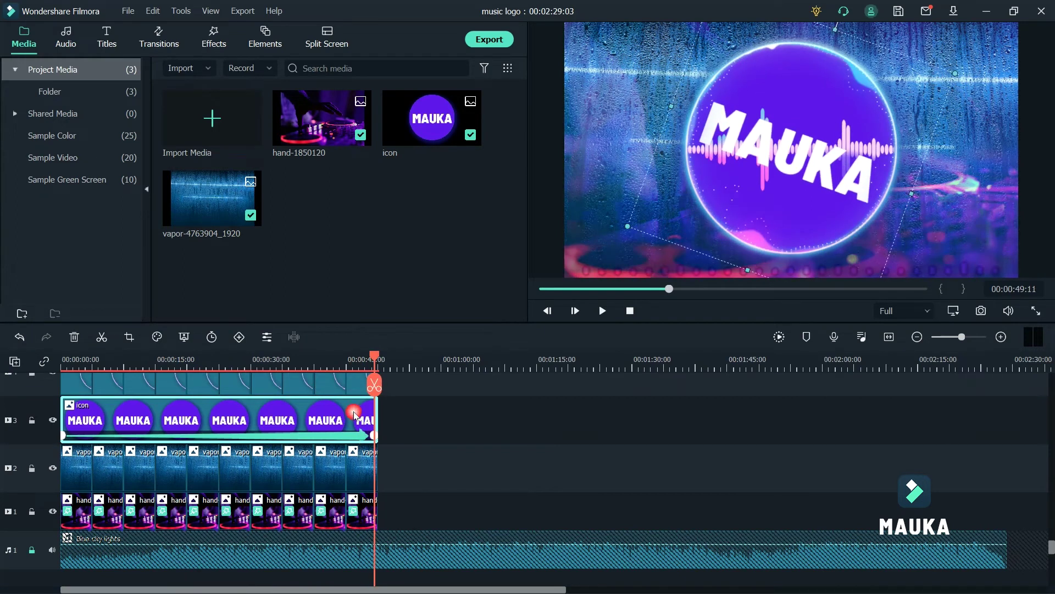
pyautogui.doubleClick(355, 416)
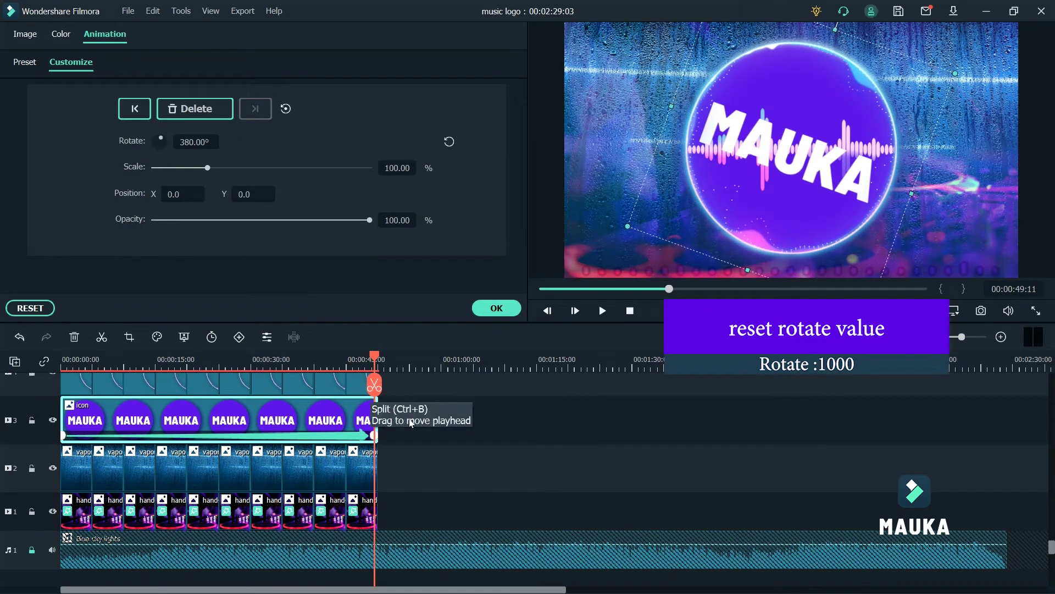
pyautogui.click(205, 146)
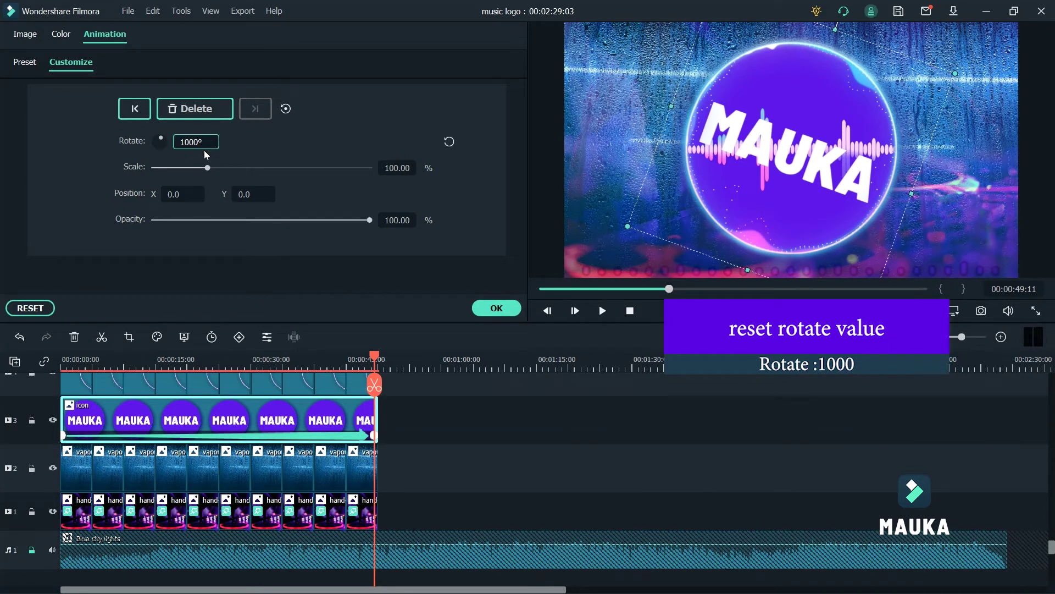
pyautogui.click(491, 309)
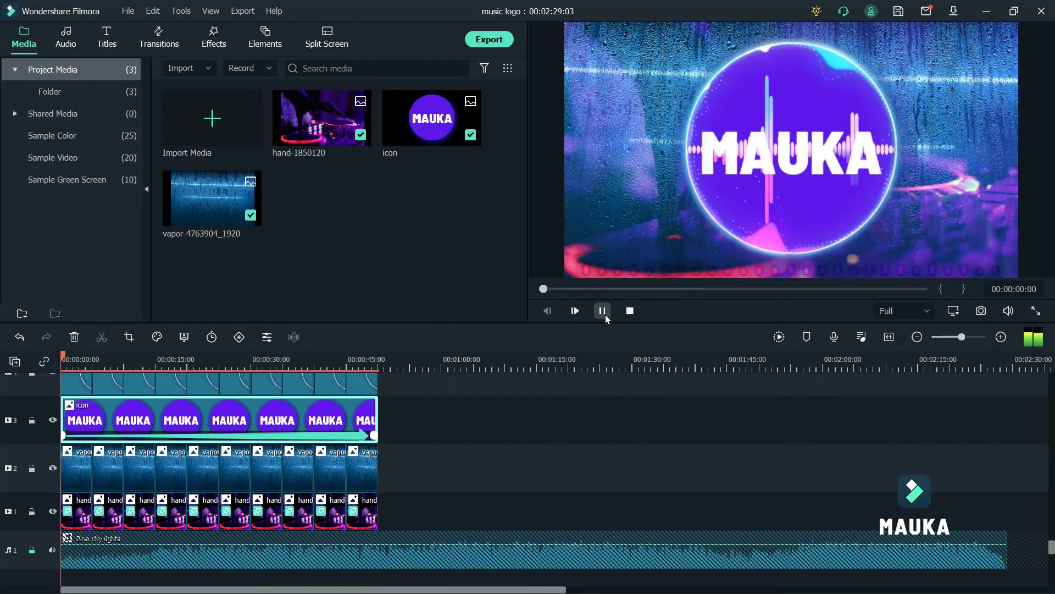
pyautogui.click(608, 317)
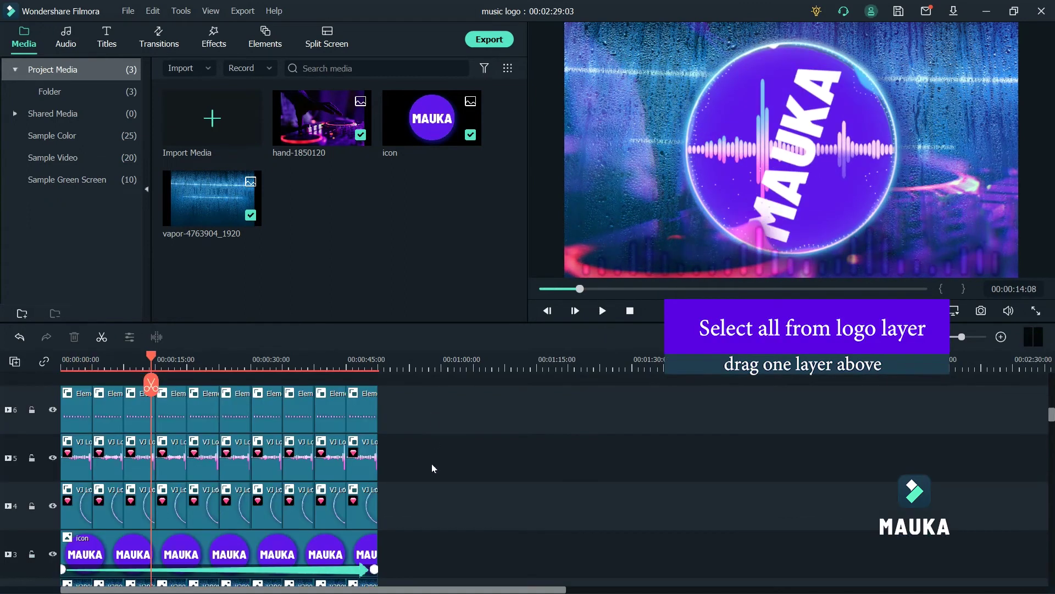
# - Move the icon clip and all layers above it up one track and fill the emptied track 3 with the hand-1850120 image
pyautogui.moveTo(431, 399); pyautogui.dragTo(89, 561)
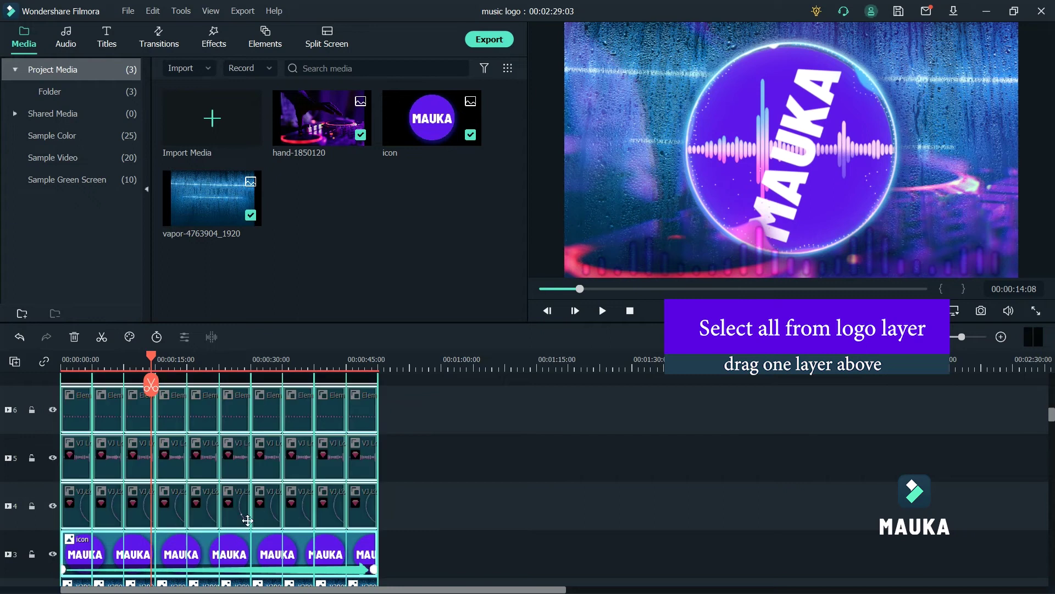
pyautogui.moveTo(247, 520); pyautogui.dragTo(327, 524)
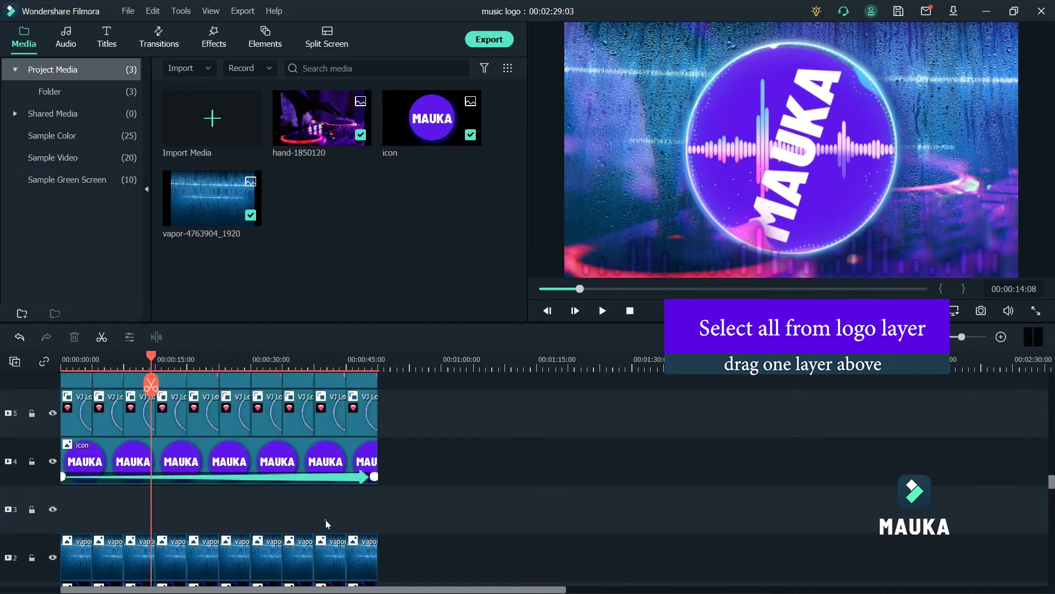
pyautogui.moveTo(324, 125); pyautogui.dragTo(375, 500)
pyautogui.click(268, 505)
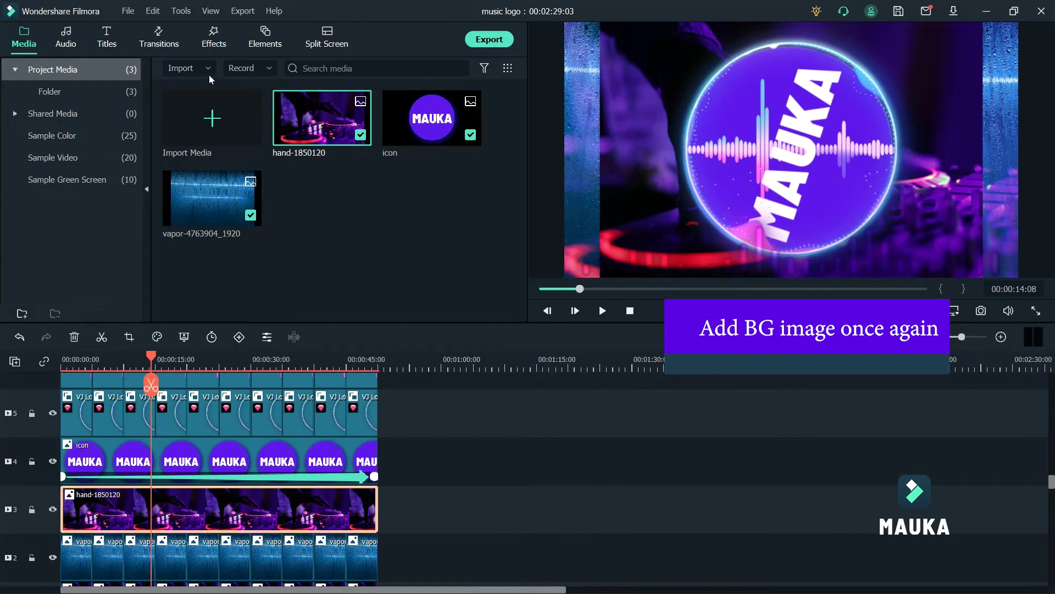
# - Apply the Insect Eye Vision effect to the hand-1850120 clip on track 3 and move the playhead back to the start
pyautogui.click(226, 40)
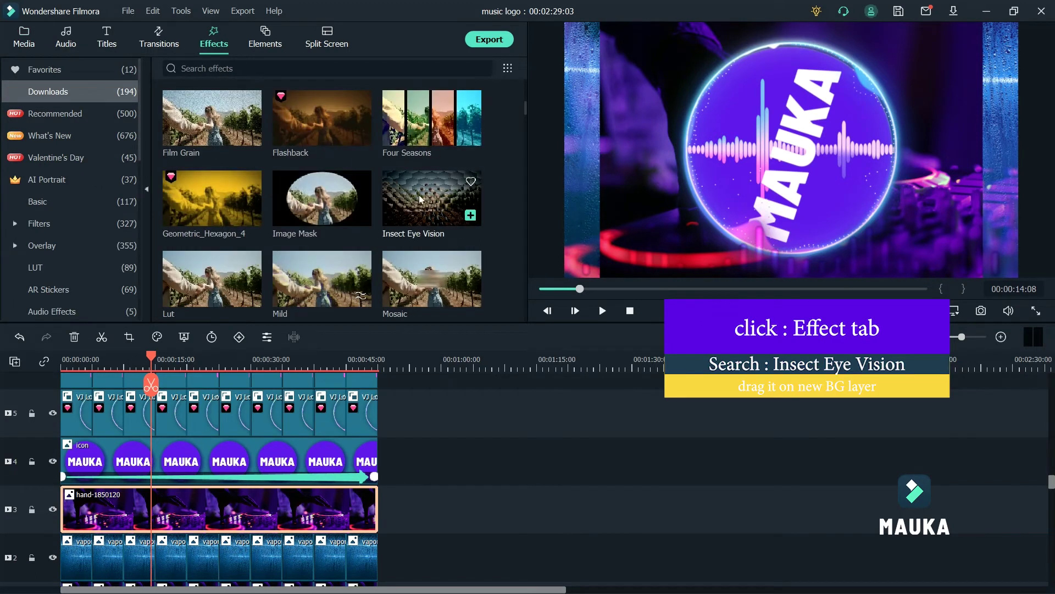
pyautogui.moveTo(420, 202); pyautogui.dragTo(182, 512)
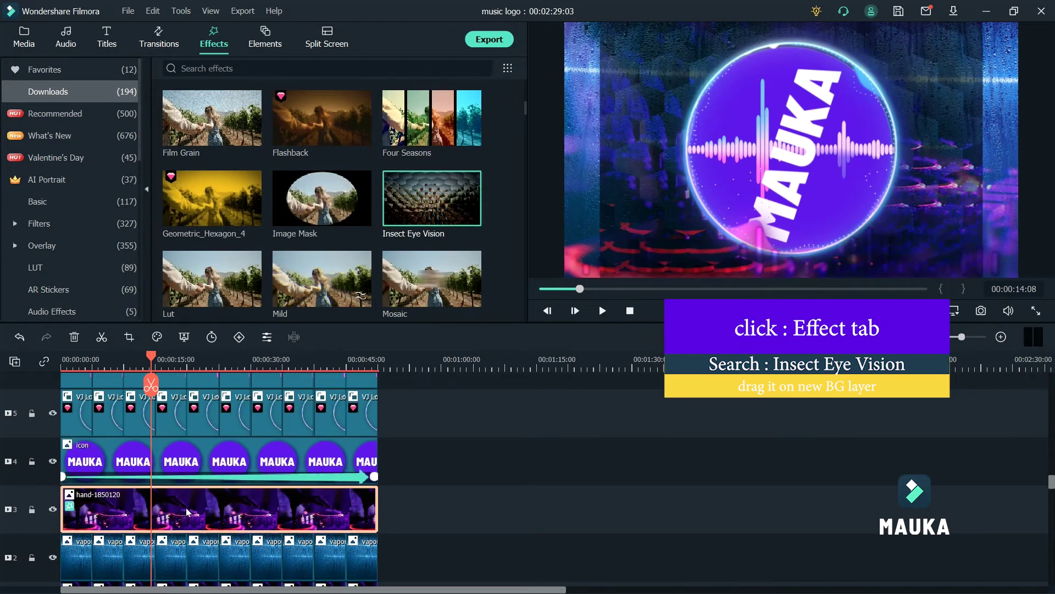
pyautogui.moveTo(150, 373); pyautogui.dragTo(63, 373)
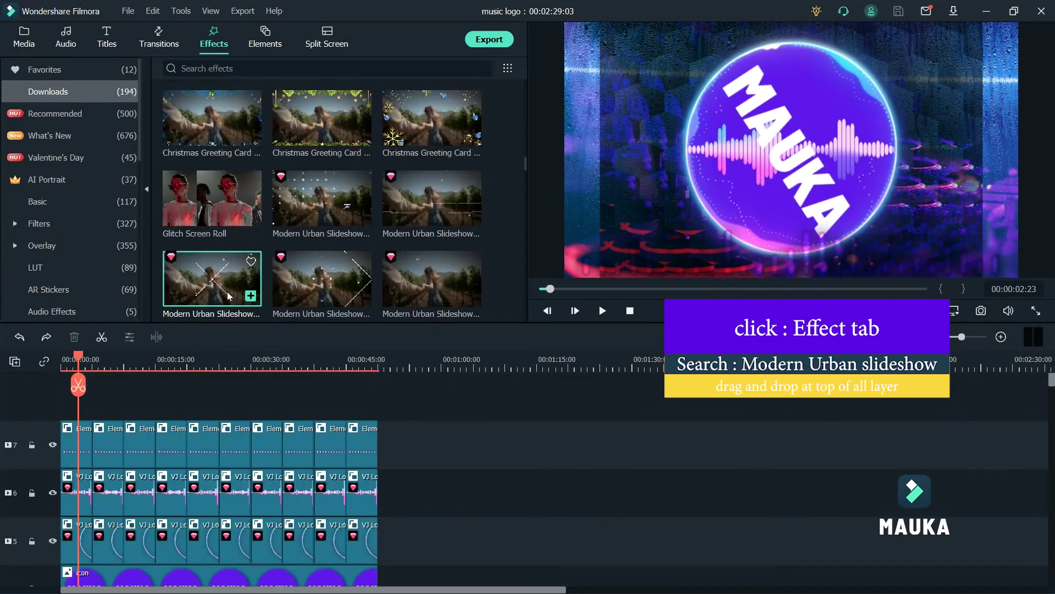
# - Add Modern Urban Slideshow Overlay 03 and Purple_Flare_2 on new tracks above all layers, each spanning the full clip length
pyautogui.moveTo(228, 296); pyautogui.dragTo(378, 443)
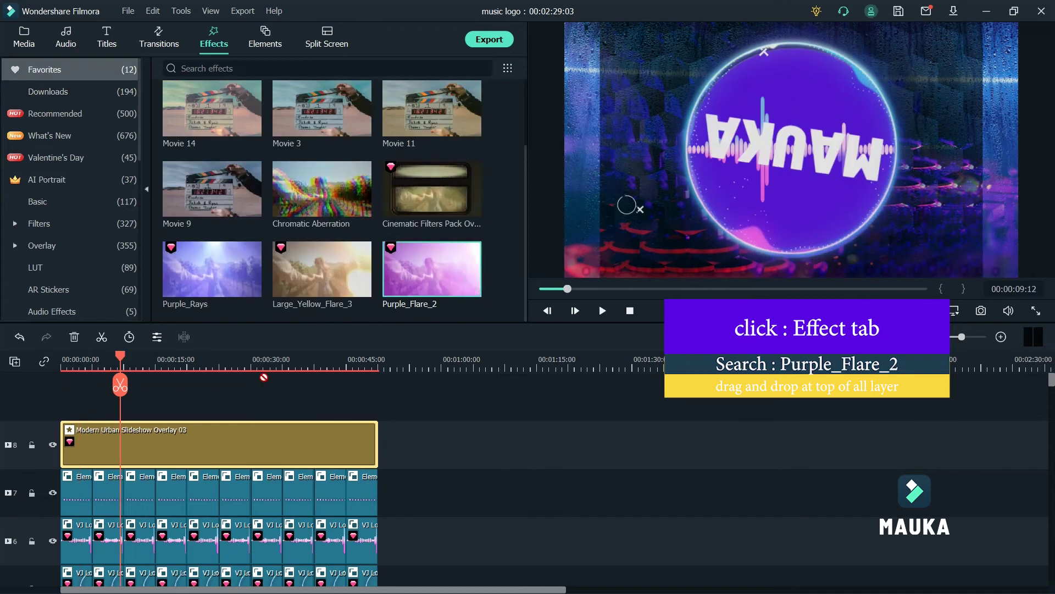
pyautogui.moveTo(432, 269); pyautogui.dragTo(92, 401)
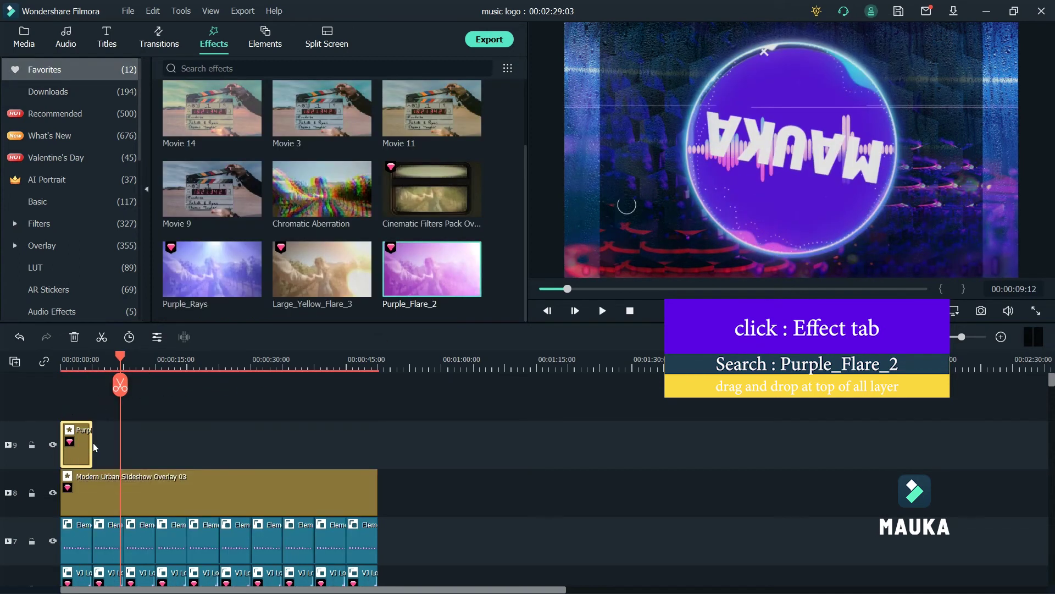
pyautogui.moveTo(97, 449); pyautogui.dragTo(377, 430)
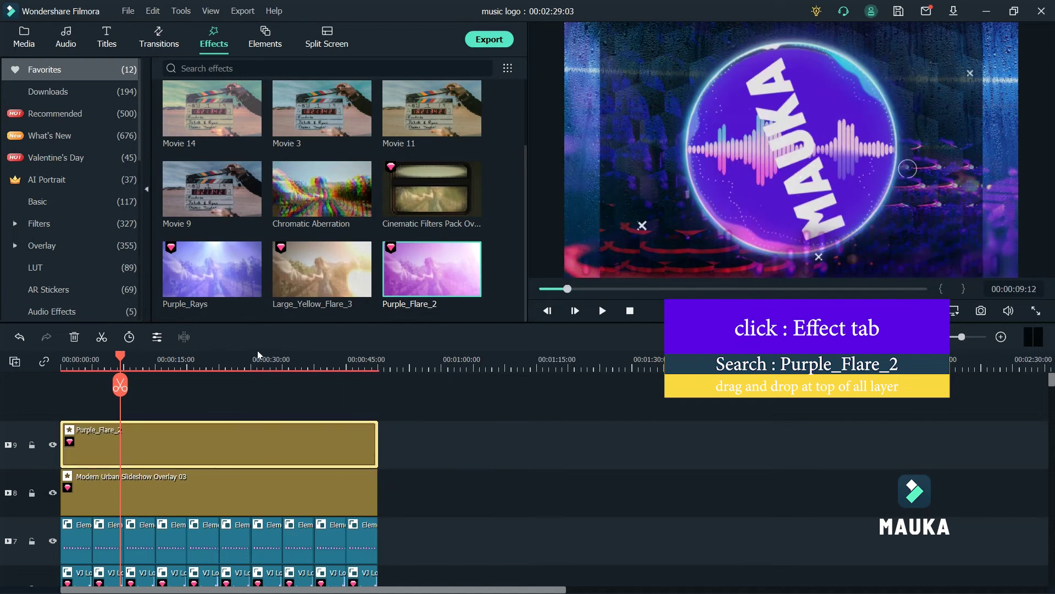
# - Check the purple flare at 00:00:27:23 and lower the Purple_Flare_2 effect's alpha to around 40
pyautogui.click(237, 360)
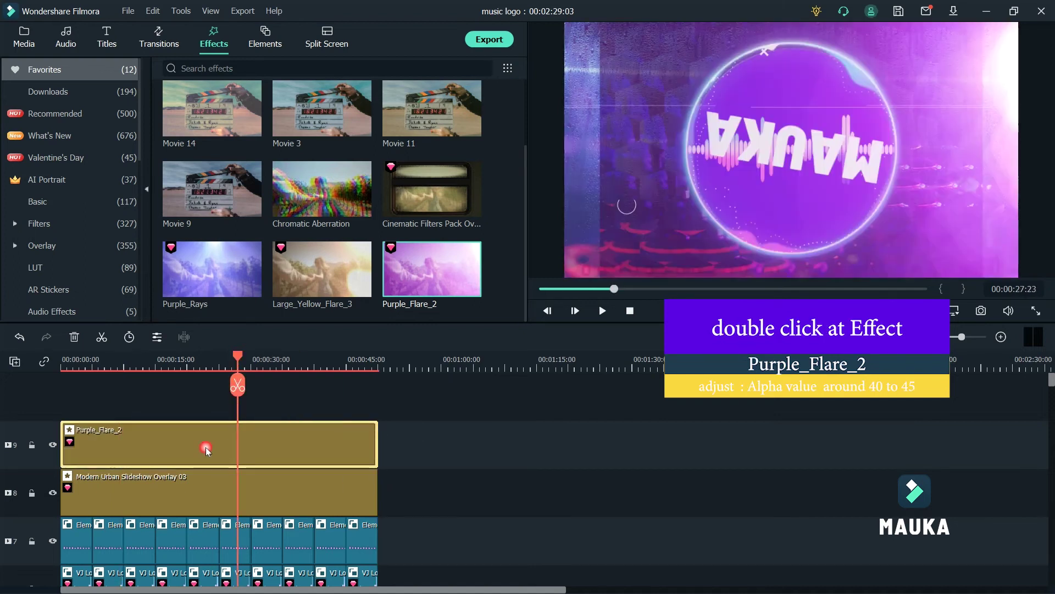
pyautogui.doubleClick(208, 447)
pyautogui.click(285, 94)
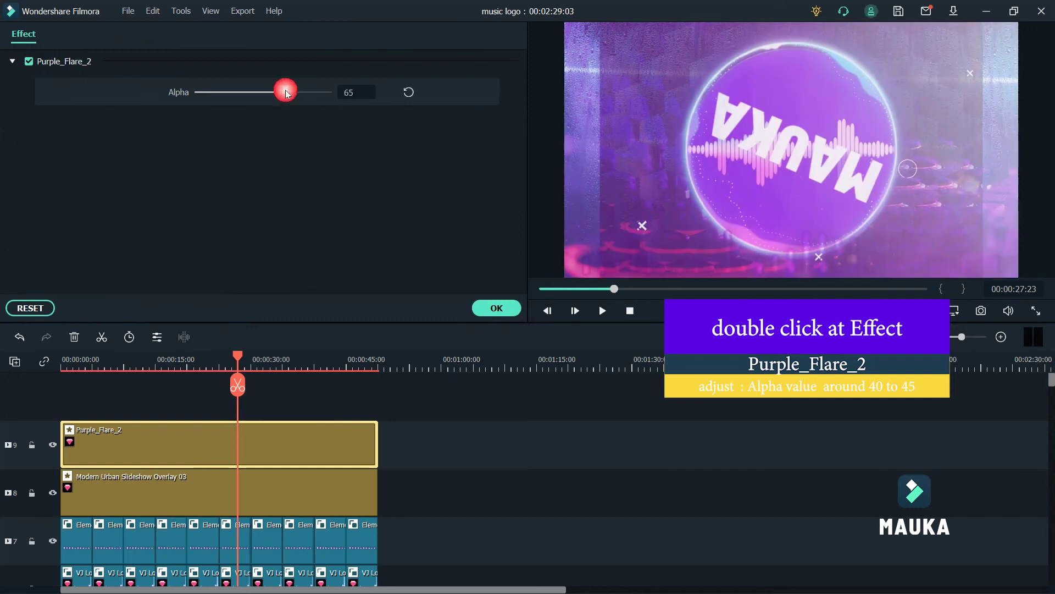
pyautogui.moveTo(270, 96); pyautogui.dragTo(250, 98)
pyautogui.click(491, 308)
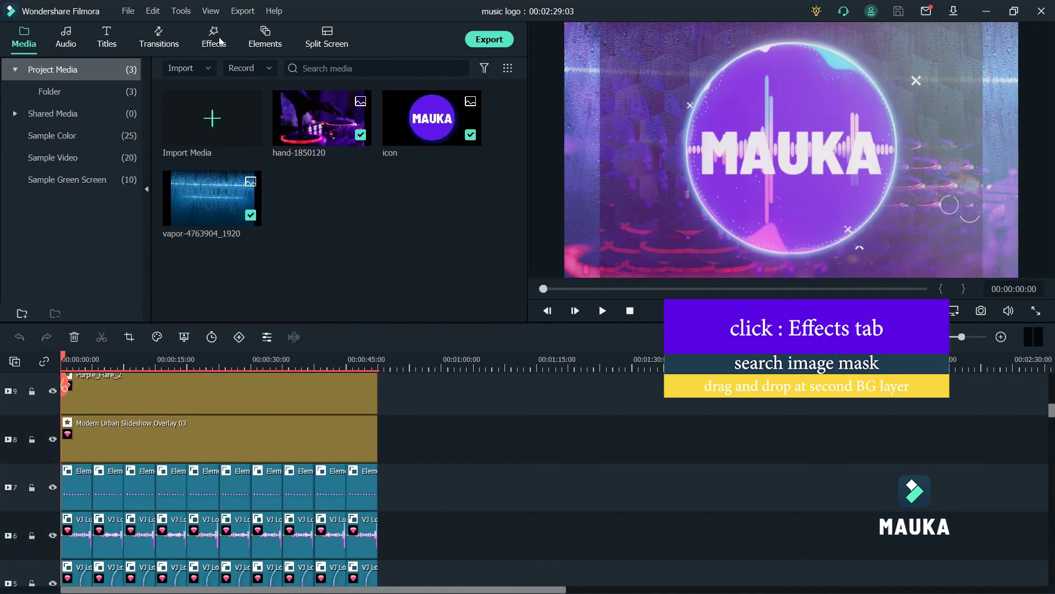
# - Apply the Image Mask effect to the hand-1850120 clip on track 3
pyautogui.click(220, 41)
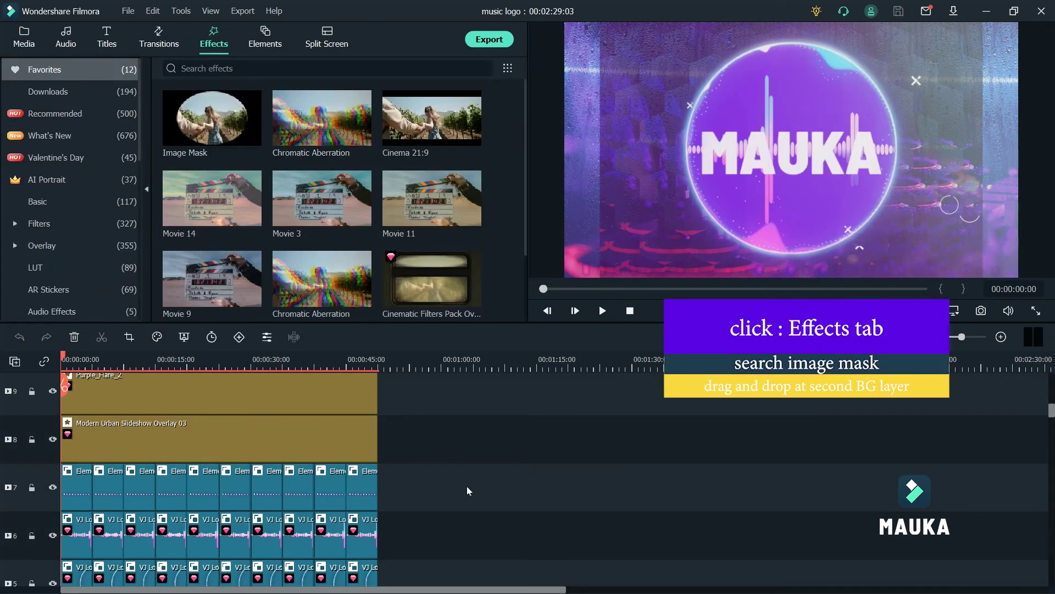
pyautogui.scroll(-3, 468, 491)
pyautogui.scroll(-1, 468, 491)
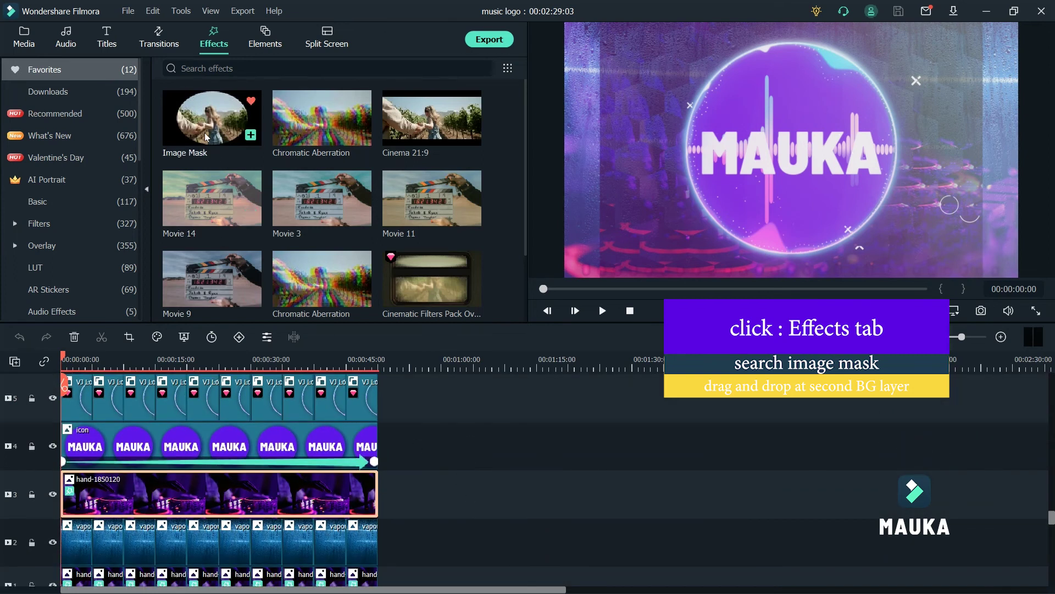
pyautogui.moveTo(205, 137); pyautogui.dragTo(203, 502)
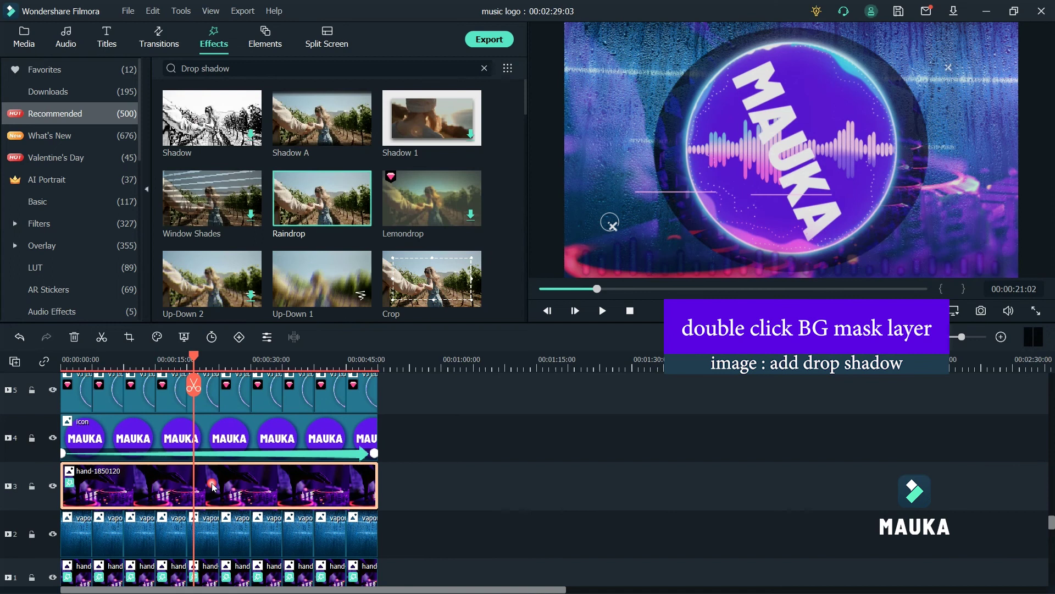
# - Enable and expand Drop Shadow for the masked hand-1850120 clip on track 3
pyautogui.doubleClick(209, 484)
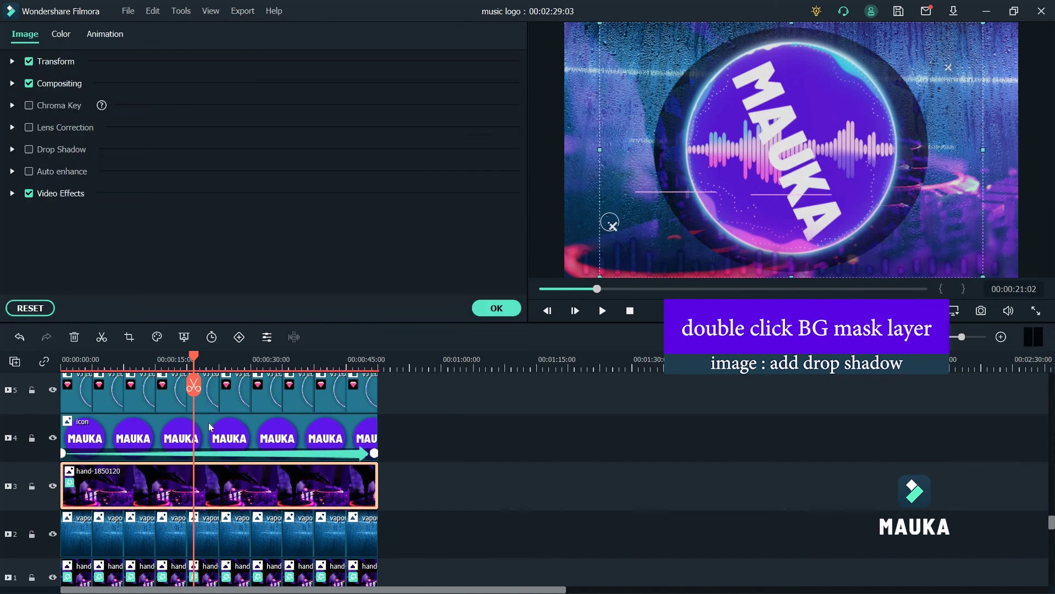
pyautogui.click(12, 149)
pyautogui.click(31, 150)
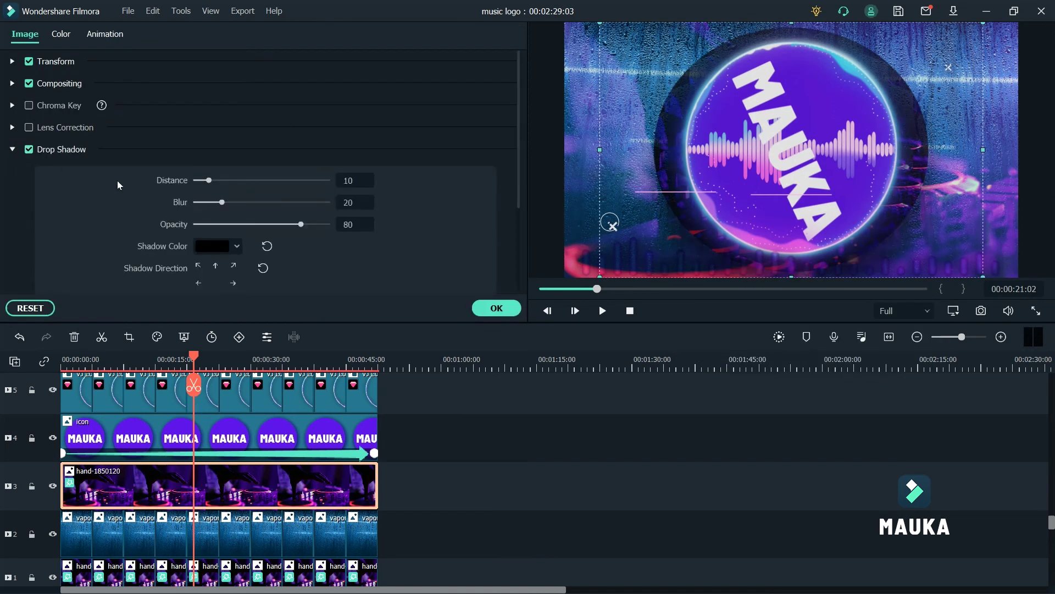